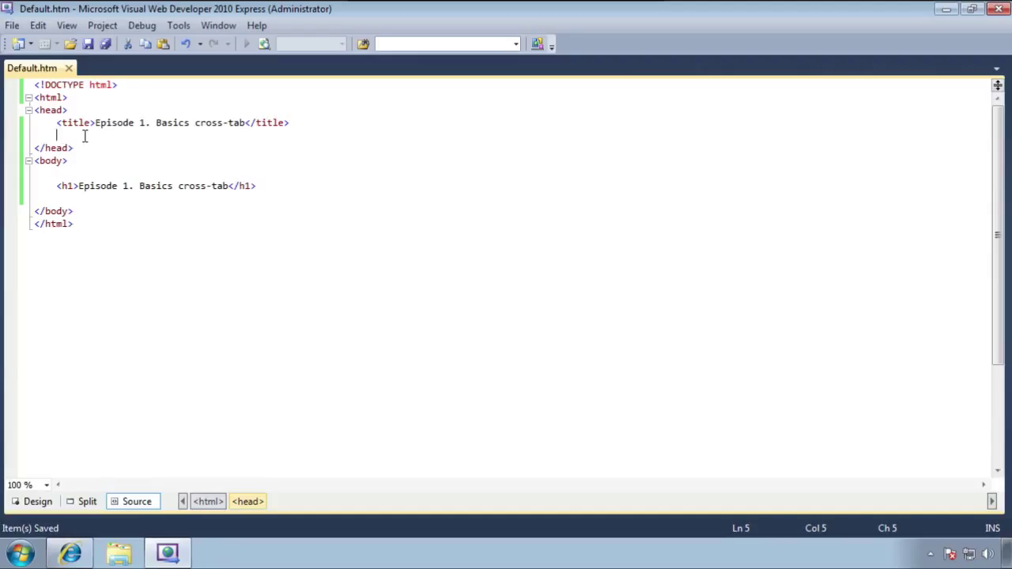
pyautogui.write('<script')
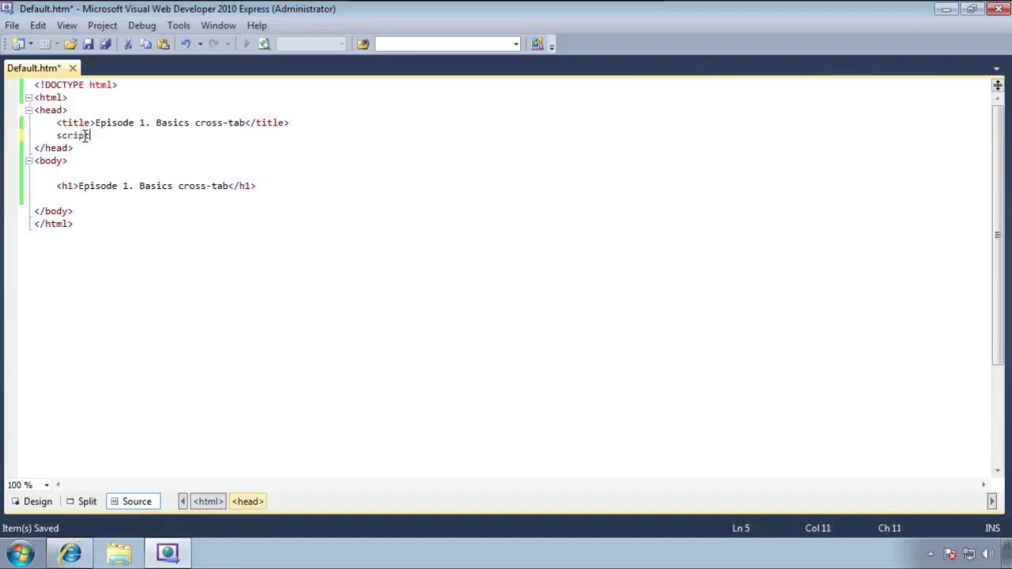
pyautogui.press('Tab')
pyautogui.press('Tab')
pyautogui.write('src')
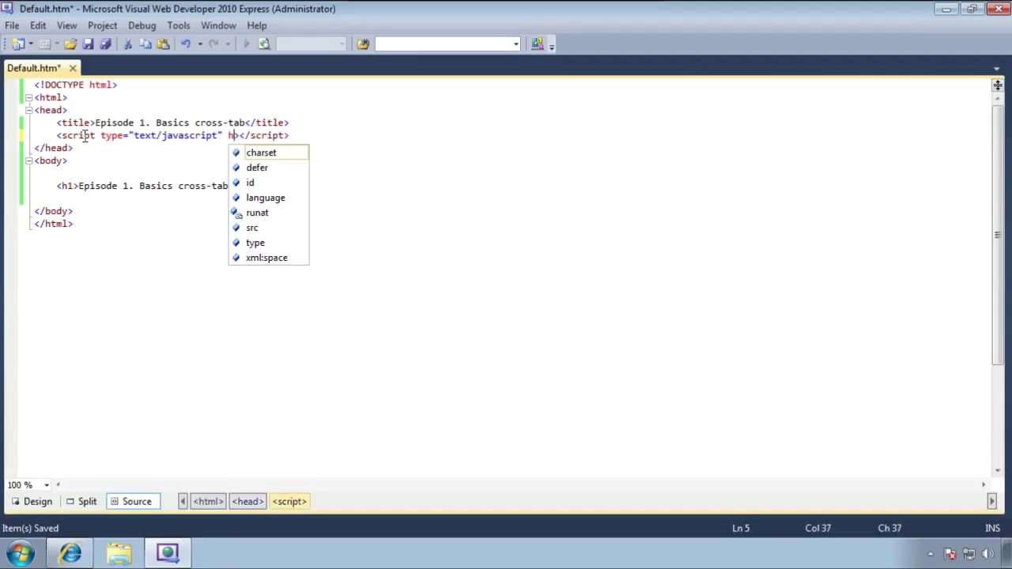
pyautogui.write('="">')
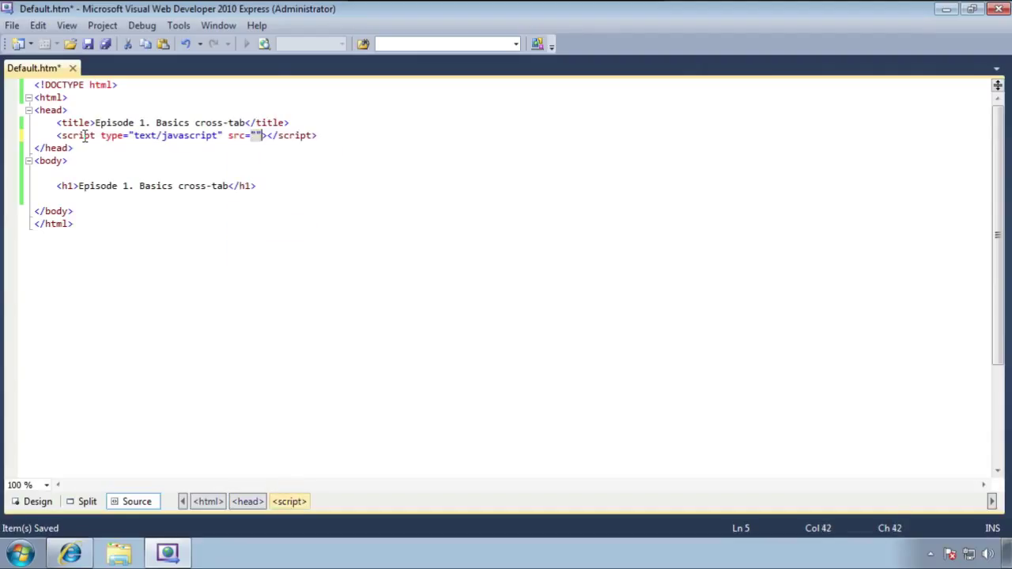
pyautogui.press('Left')
pyautogui.write('http')
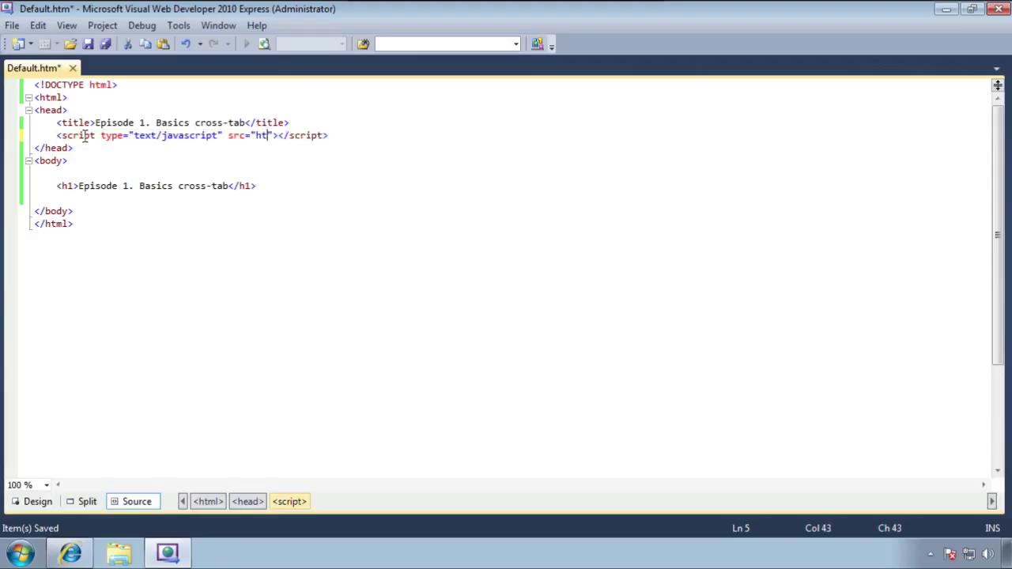
pyautogui.write('://local')
pyautogui.write('host/AskiaV')
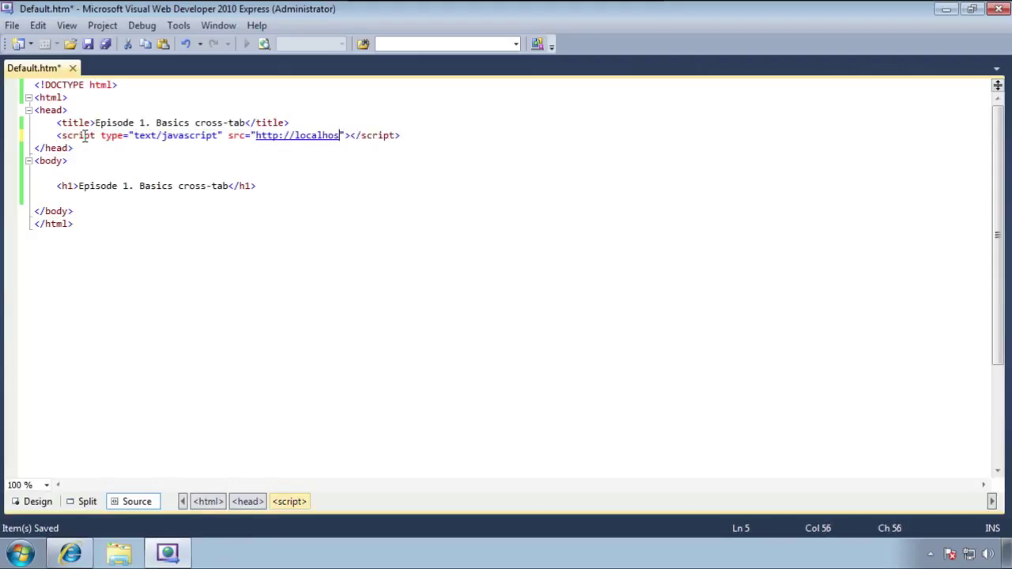
pyautogui.write('istaReade')
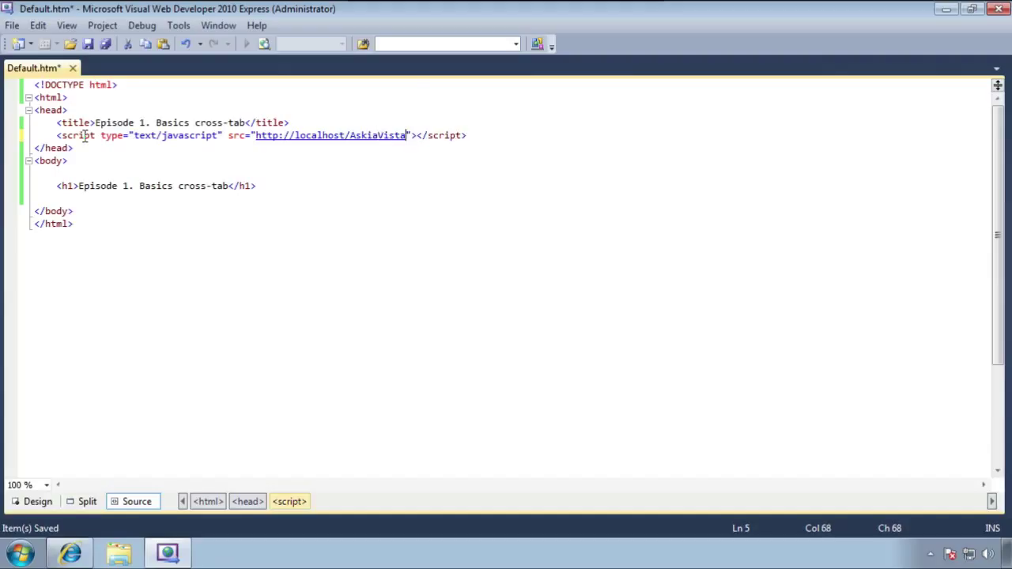
pyautogui.write('r/Scrip')
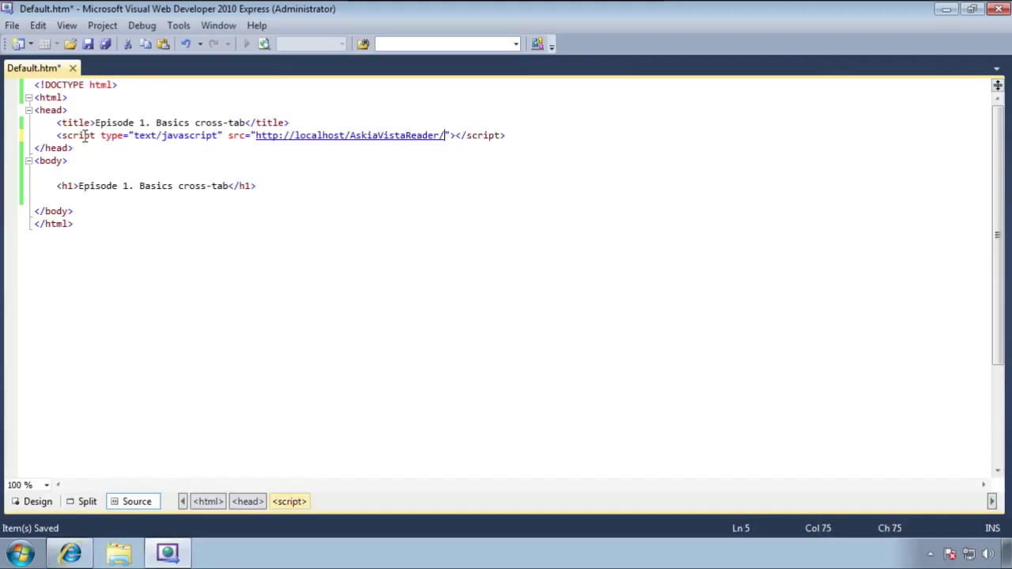
pyautogui.write('ts/')
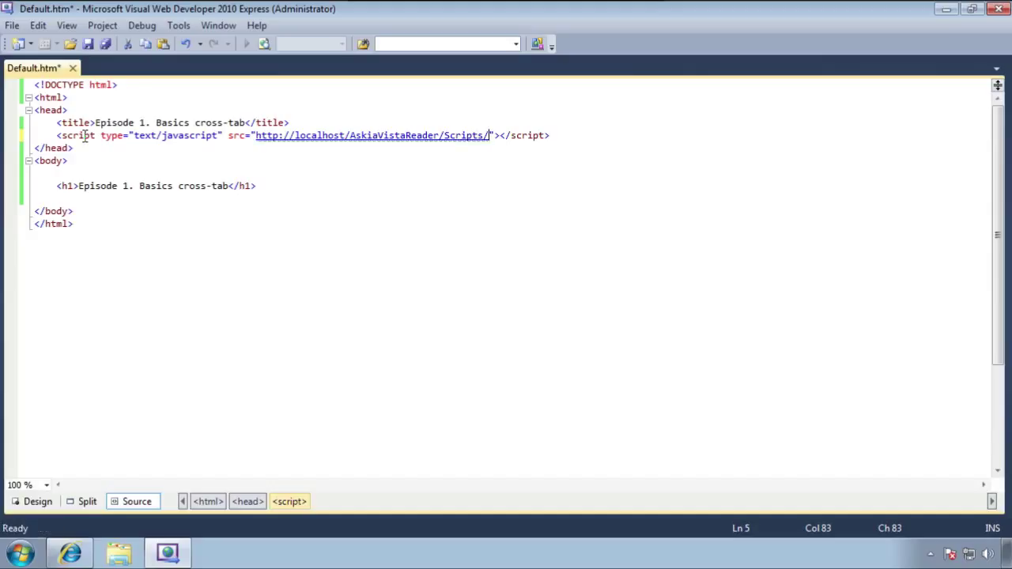
pyautogui.write('jquery')
pyautogui.write('.js')
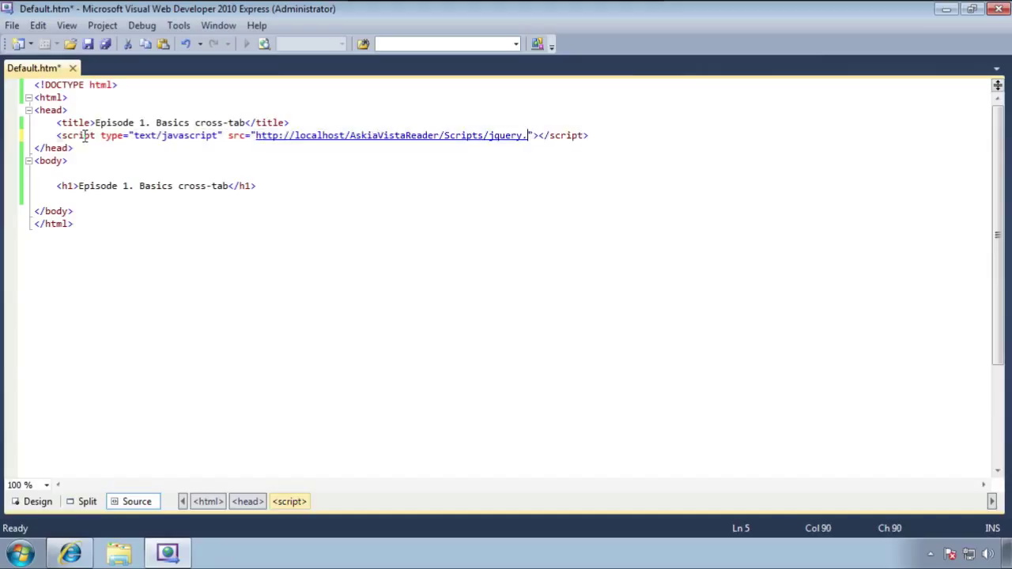
pyautogui.hotkey('ctrl', 's')
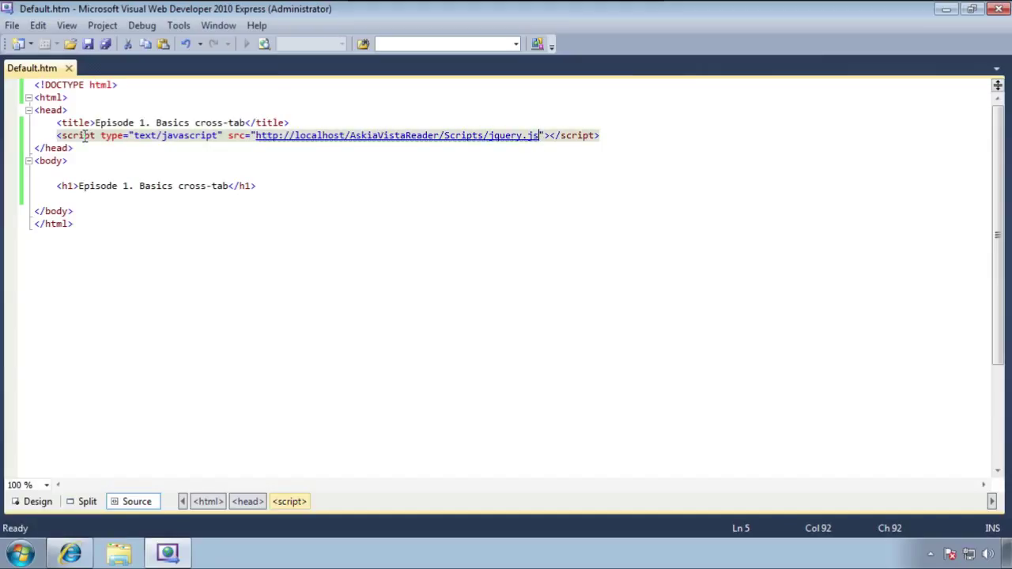
# Duplicate the script line as jquery.askiavista.js from the same Scripts folder and save
pyautogui.press('End')
pyautogui.hotkey('shift', 'Home')
pyautogui.hotkey('ctrl', 'c')
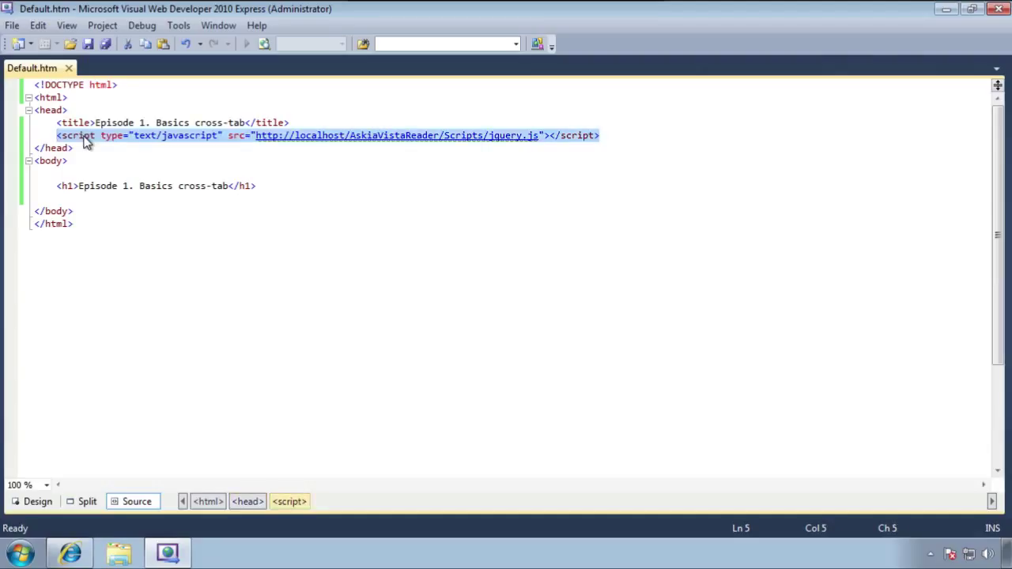
pyautogui.press('End')
pyautogui.press('Return')
pyautogui.hotkey('ctrl', 'v')
pyautogui.press('Left')
pyautogui.press('Left')
pyautogui.press('Left')
pyautogui.press('Left')
pyautogui.press('Left')
pyautogui.press('Left')
pyautogui.press('Left')
pyautogui.press('Left')
pyautogui.press('Left')
pyautogui.press('Left')
pyautogui.press('Left')
pyautogui.press('Left')
pyautogui.press('Left')
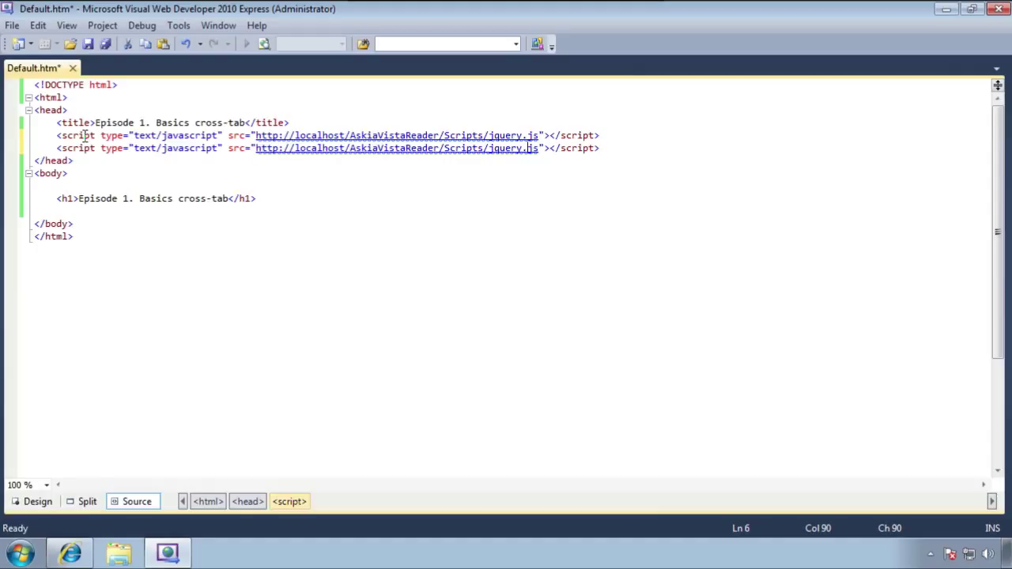
pyautogui.write('askiavista')
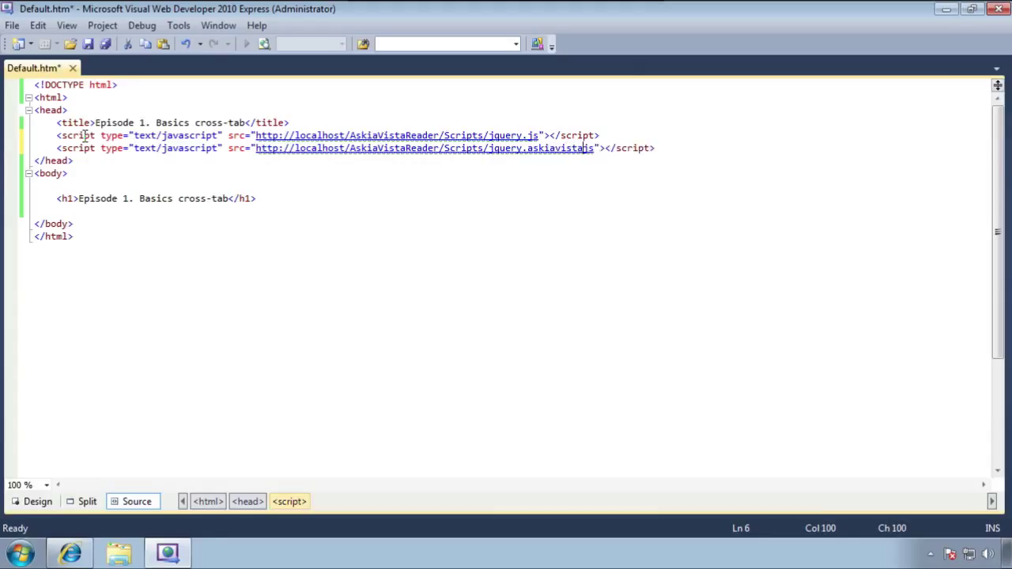
pyautogui.write('.')
pyautogui.hotkey('ctrl', 's')
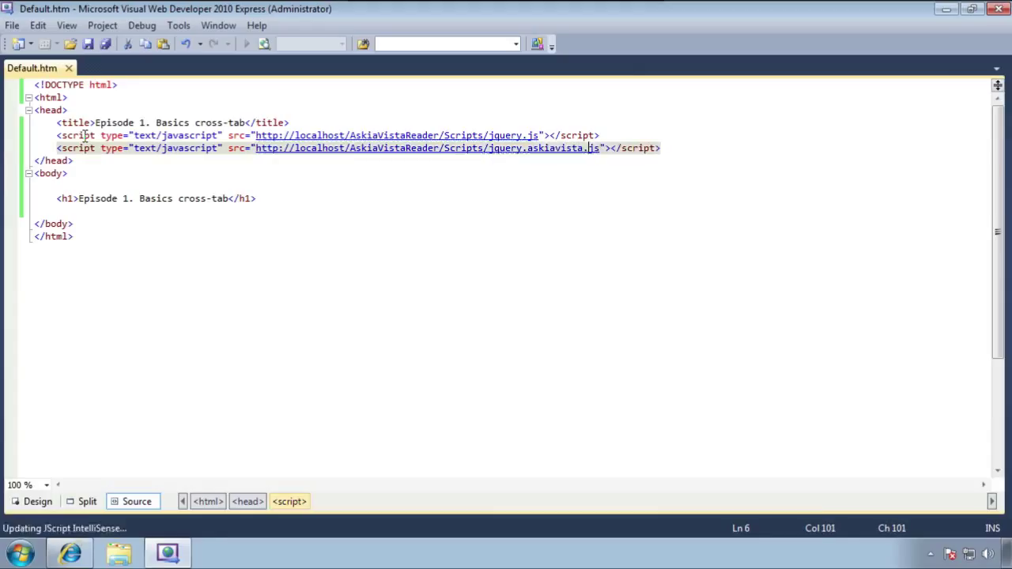
# Open blank lines in the body below the heading
pyautogui.press('Down')
pyautogui.press('Down')
pyautogui.press('Down')
pyautogui.press('Down')
pyautogui.press('Down')
pyautogui.press('Tab')
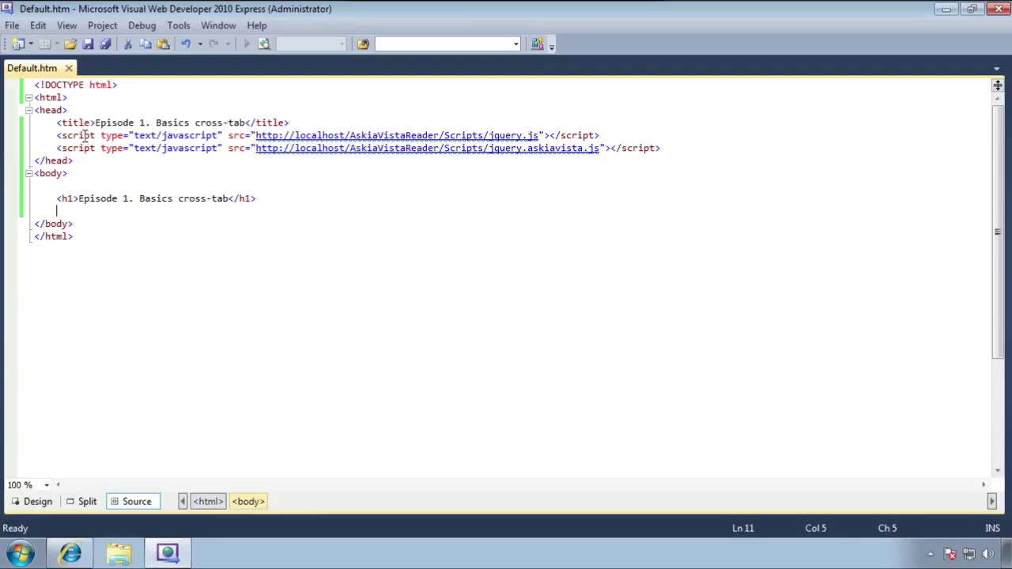
pyautogui.press('Return')
pyautogui.press('Up')
# Insert an empty, indented text/javascript script block below the h1 heading
pyautogui.press('Return')
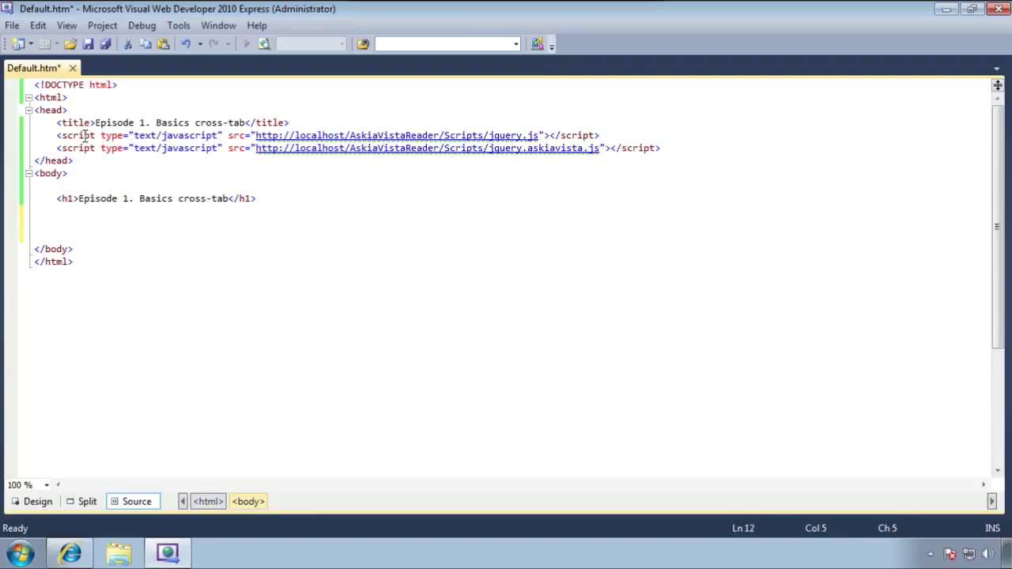
pyautogui.write('<script')
pyautogui.press('Tab')
pyautogui.press('Return')
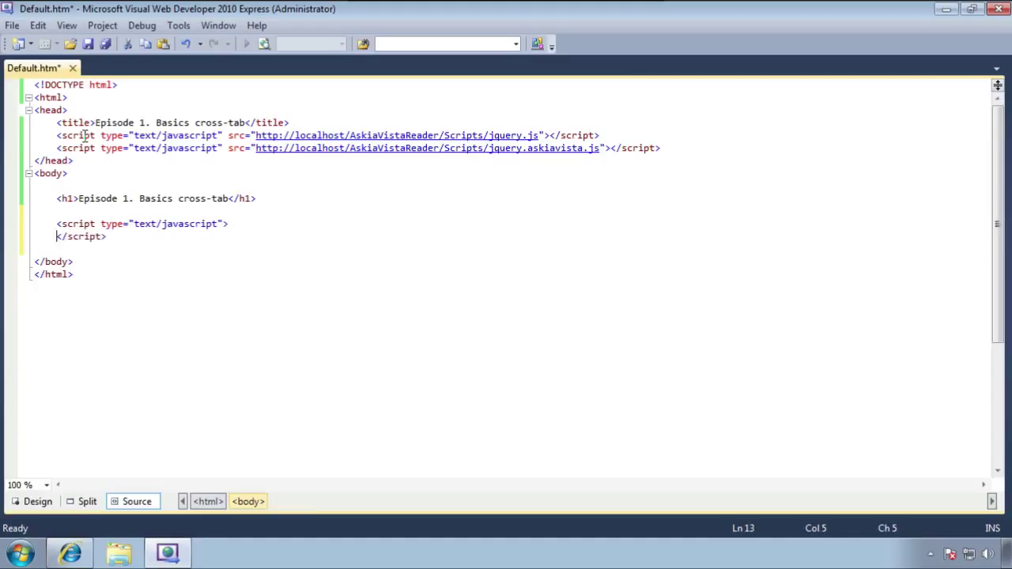
pyautogui.press('Return')
pyautogui.press('Up')
pyautogui.press('Tab')
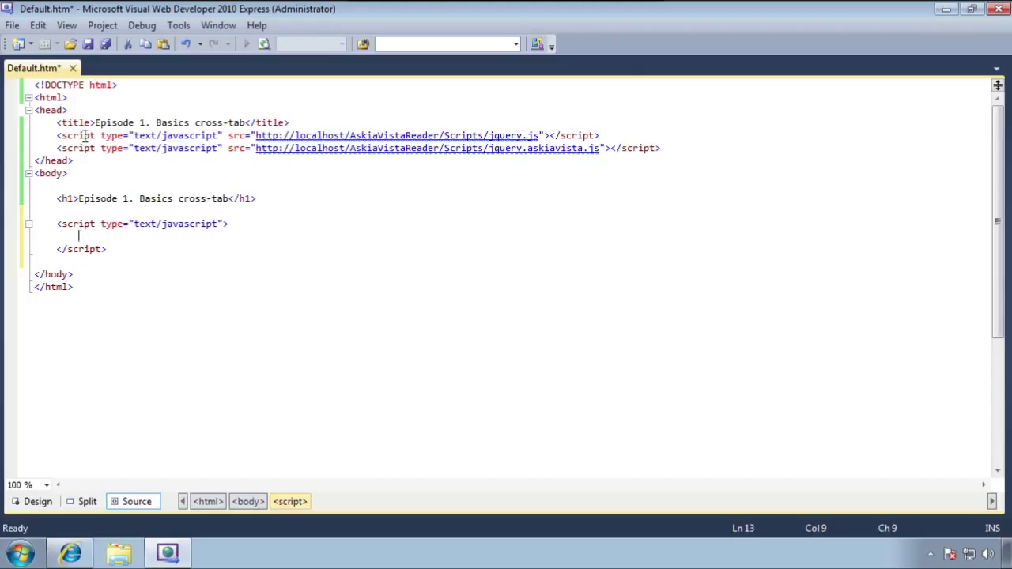
# Write askiaVista.display({ survey : "EX" }); inside the script block and save
pyautogui.write('ask')
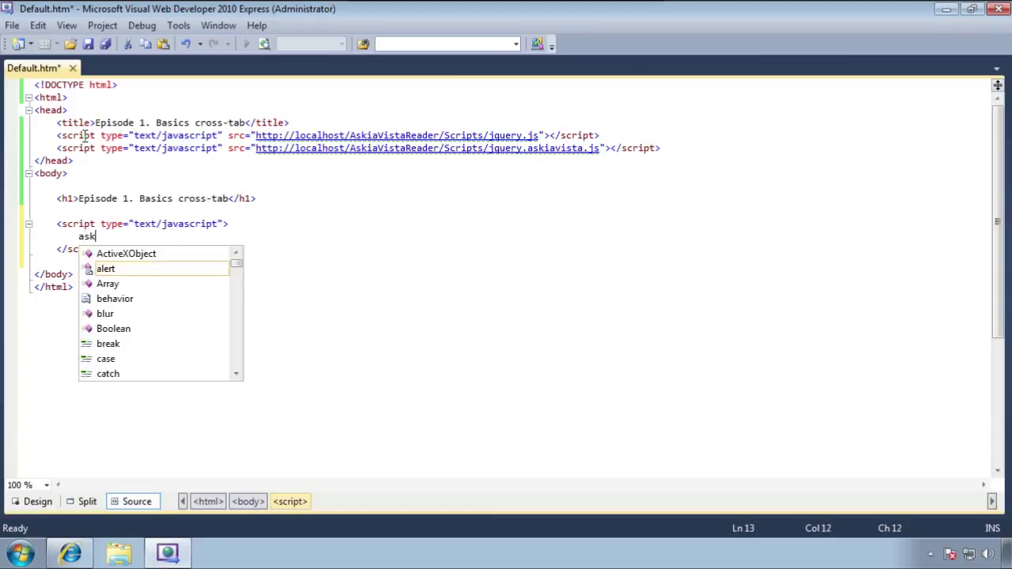
pyautogui.write('iaVis')
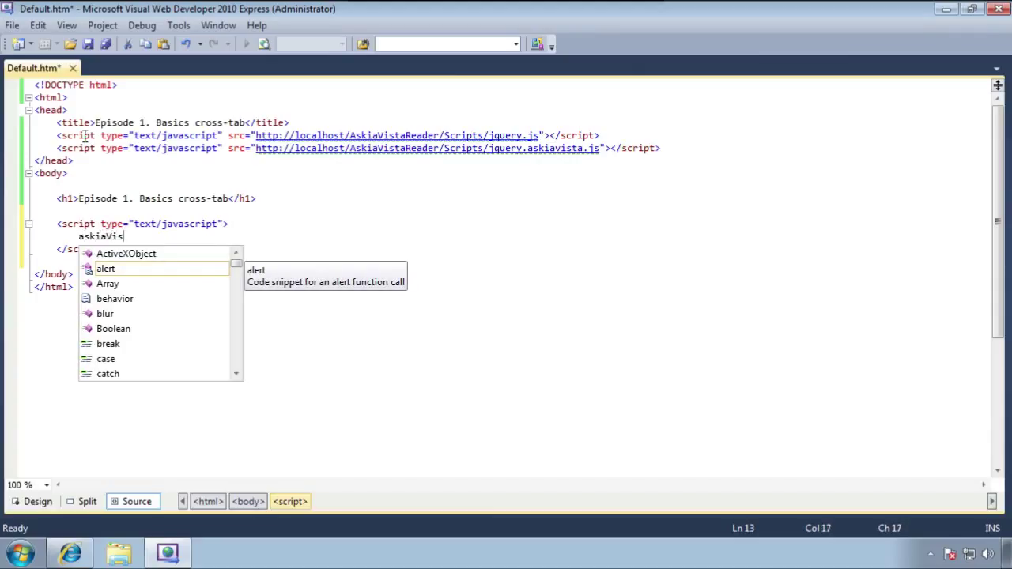
pyautogui.write('ta.')
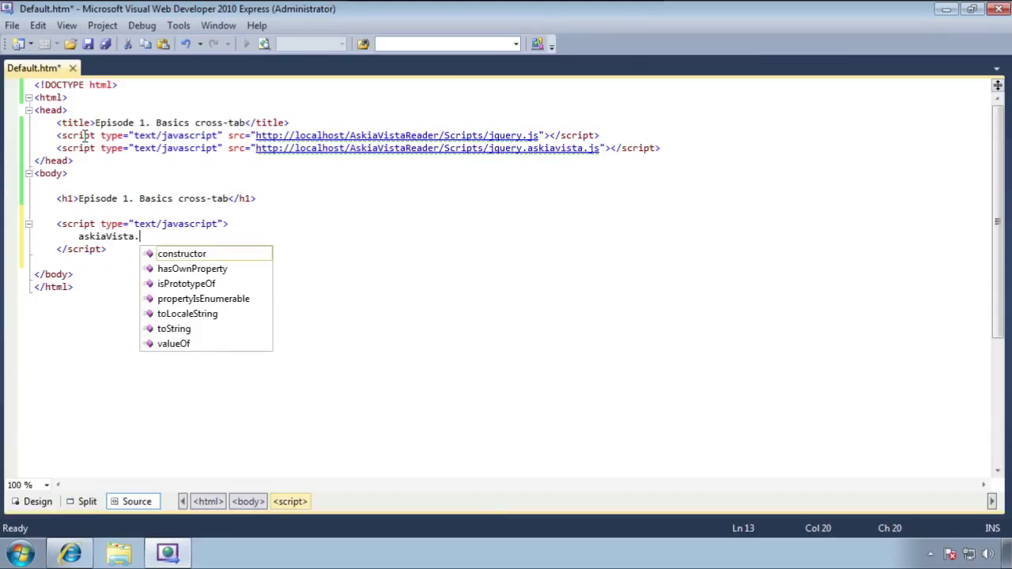
pyautogui.write('display()')
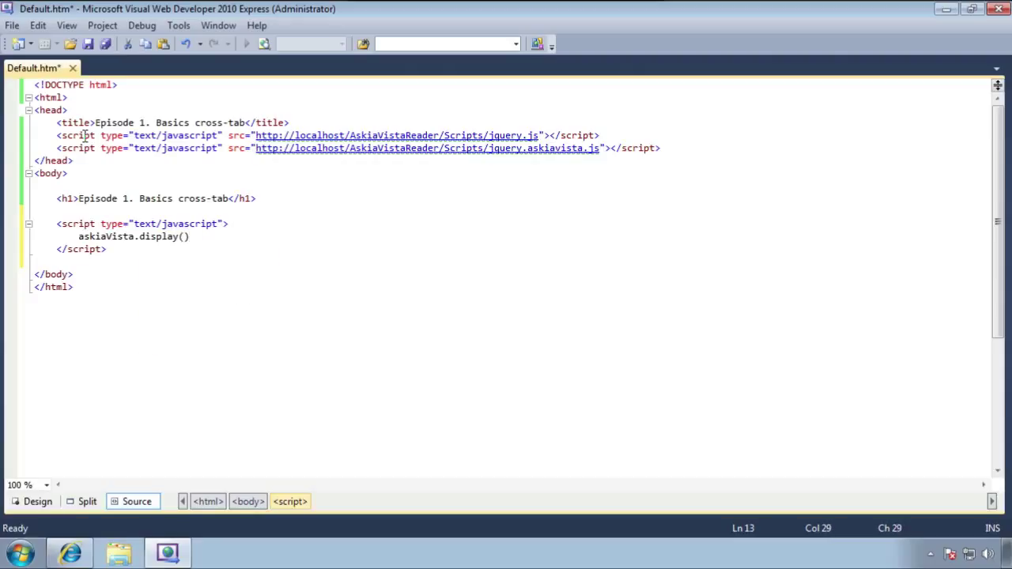
pyautogui.write(';')
pyautogui.press('Left')
pyautogui.press('Left')
pyautogui.write('{}')
pyautogui.press('Left')
pyautogui.press('Return')
pyautogui.press('Return')
pyautogui.press('Up')
pyautogui.press('Tab')
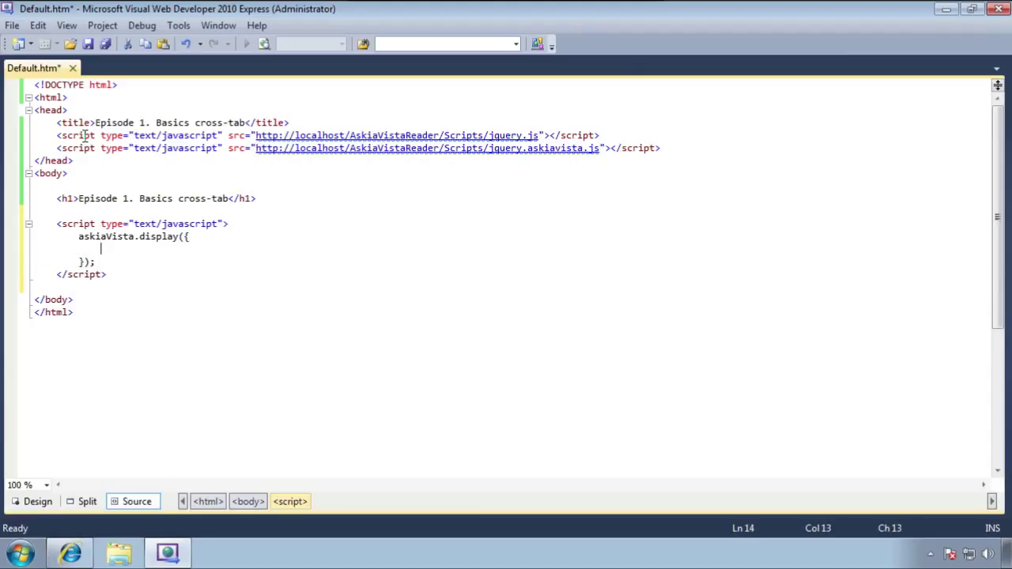
pyautogui.write('survey : "EX')
pyautogui.hotkey('ctrl', 's')
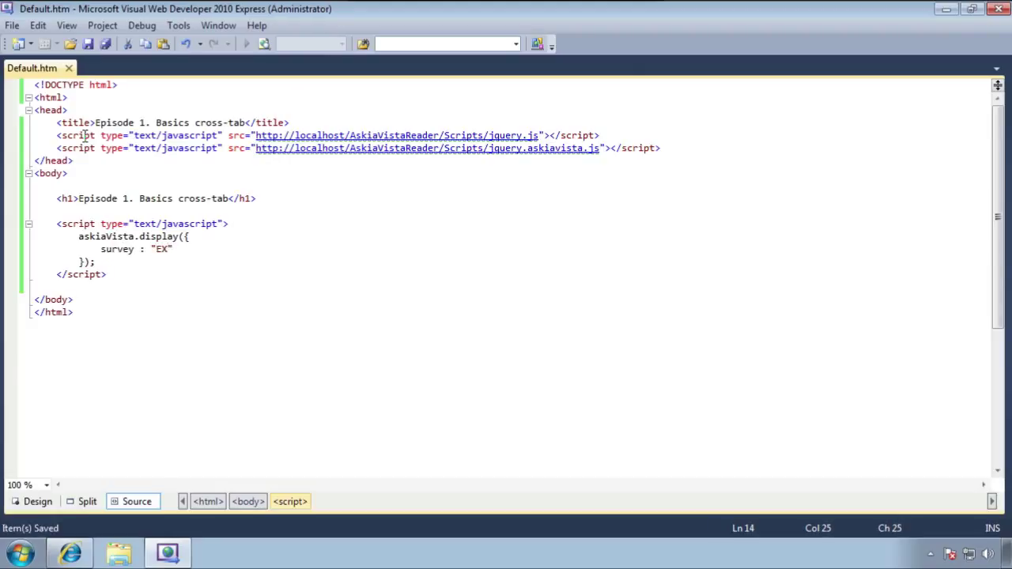
pyautogui.write('"')
pyautogui.click(76, 522)
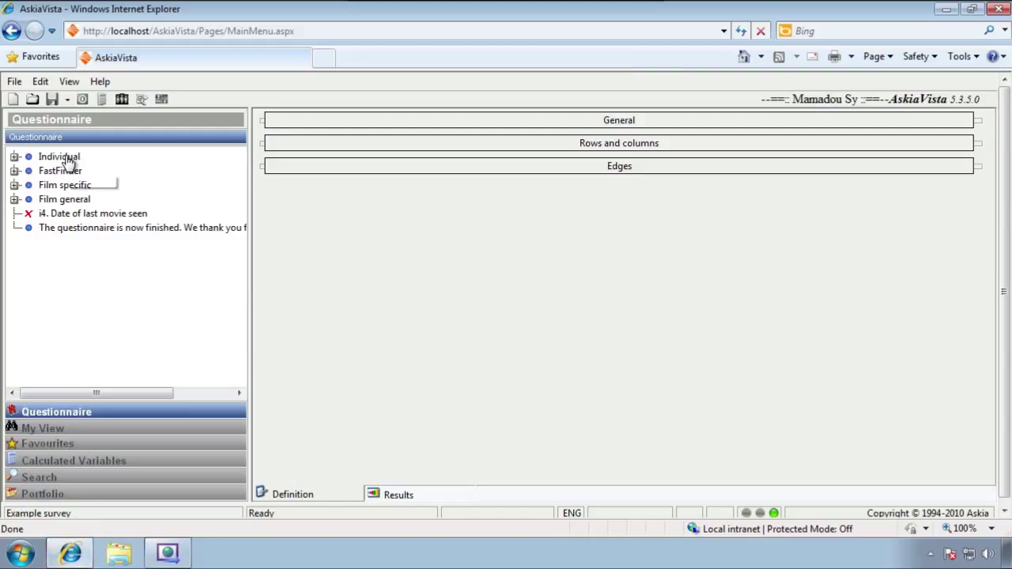
pyautogui.click(15, 157)
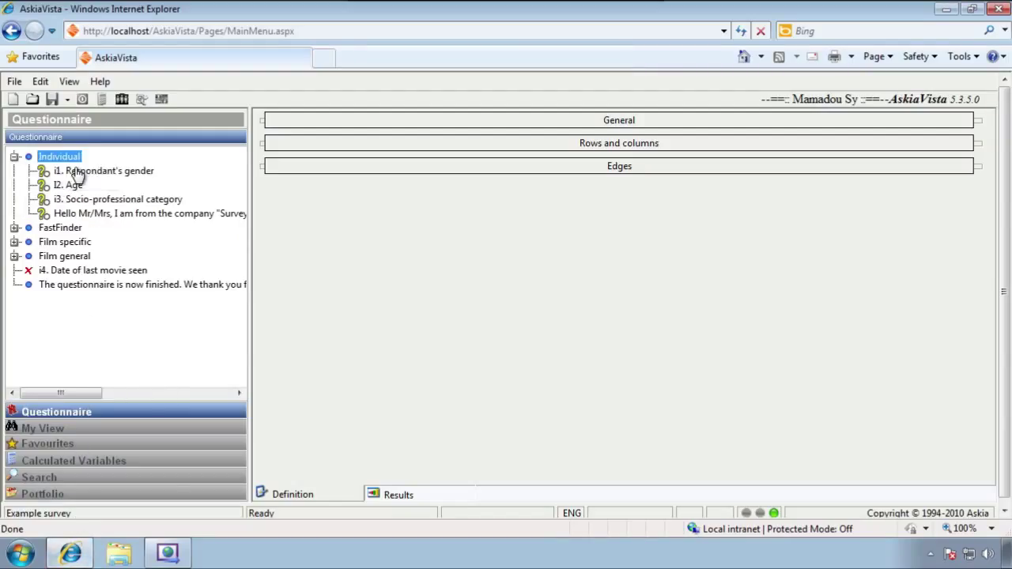
pyautogui.click(76, 175)
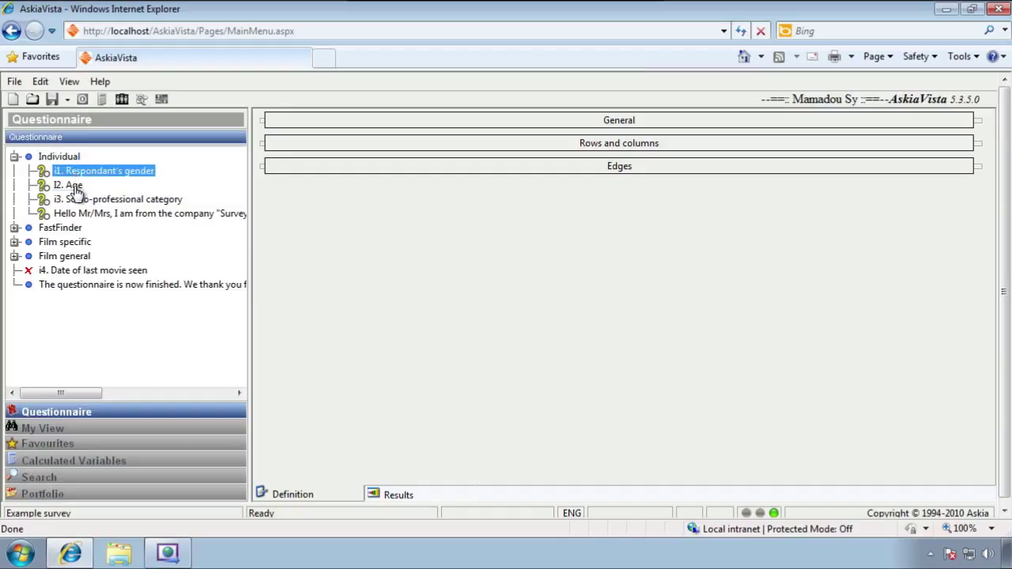
pyautogui.click(71, 186)
pyautogui.click(73, 200)
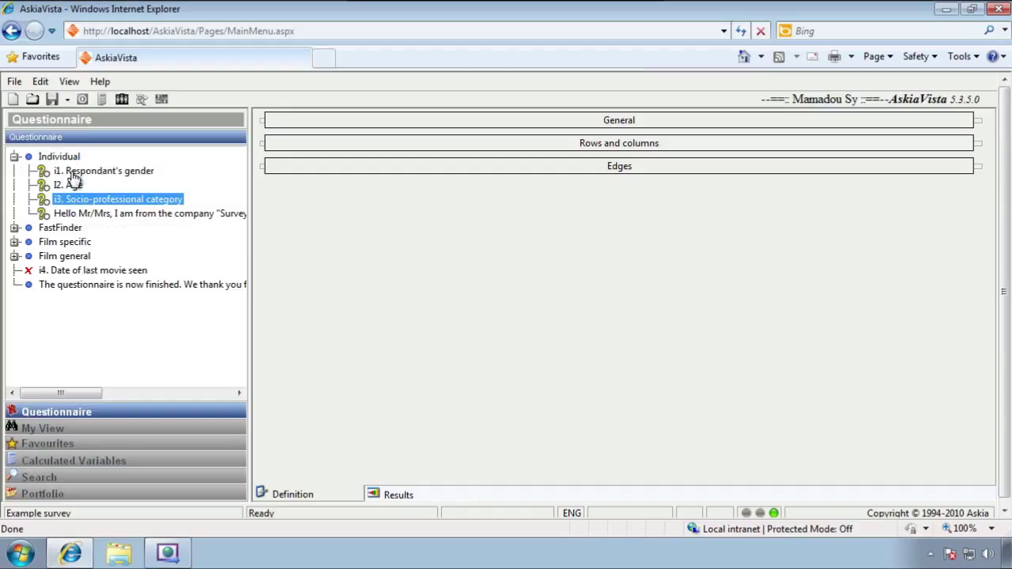
# In Administration Mode, set EX's question caption in tree to Shortcut, then reopen EX
pyautogui.click(70, 81)
pyautogui.click(75, 117)
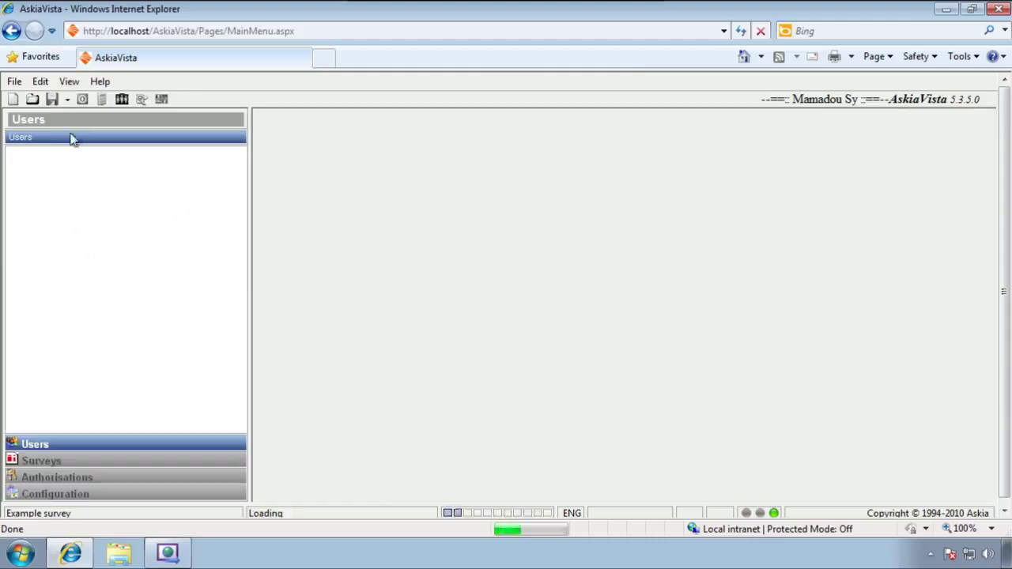
pyautogui.click(26, 461)
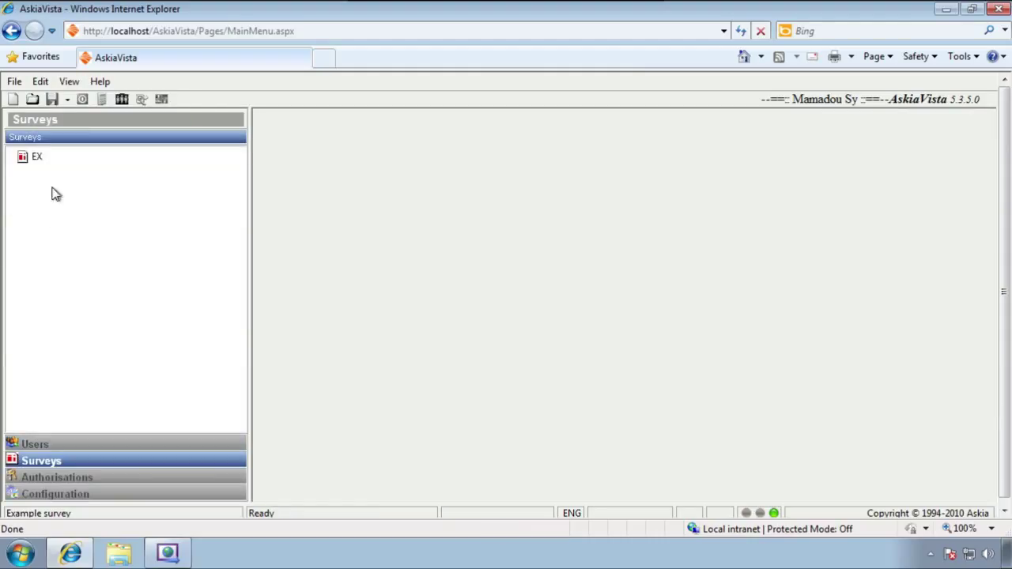
pyautogui.click(36, 158)
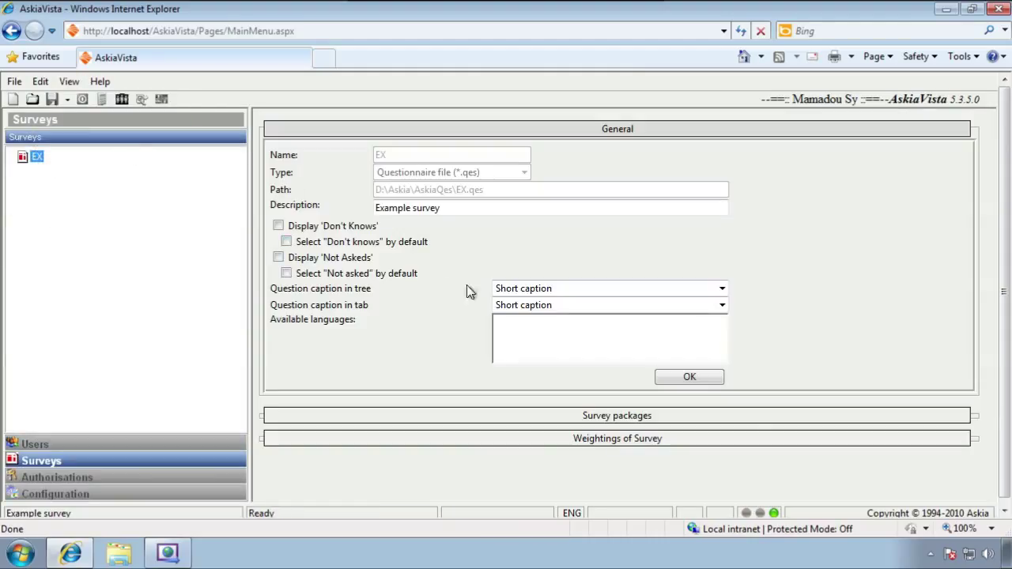
pyautogui.click(527, 291)
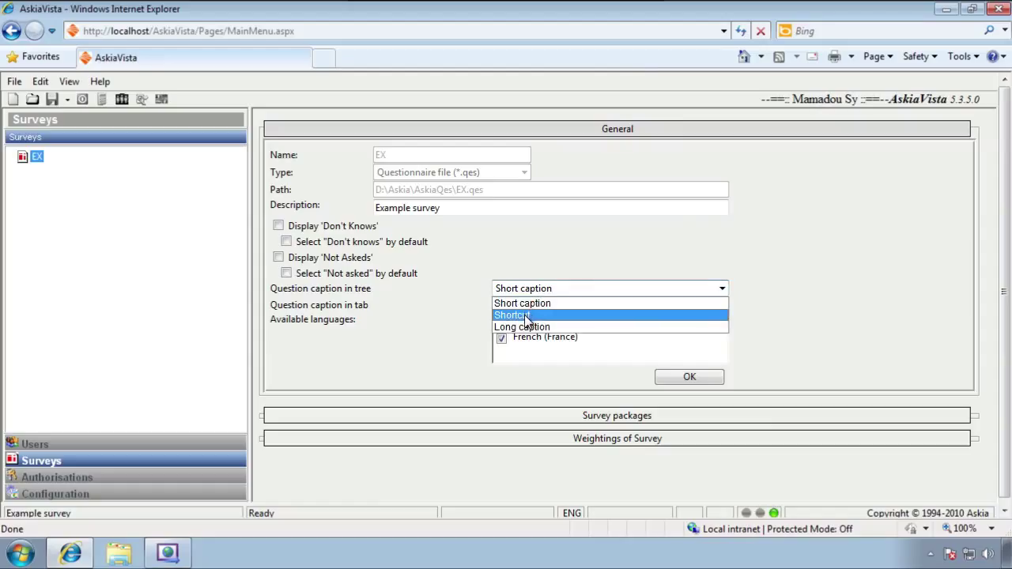
pyautogui.click(524, 314)
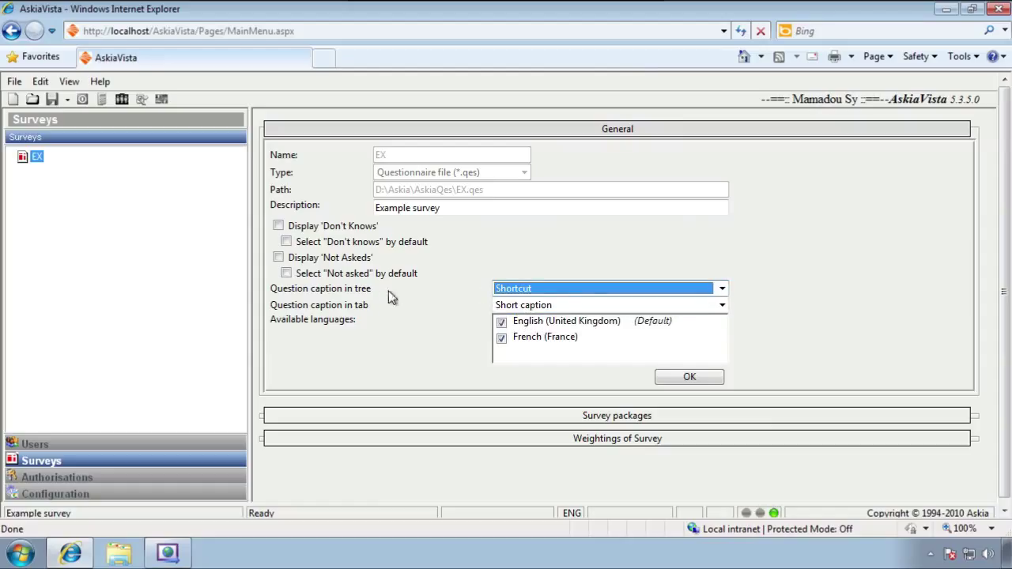
pyautogui.click(668, 378)
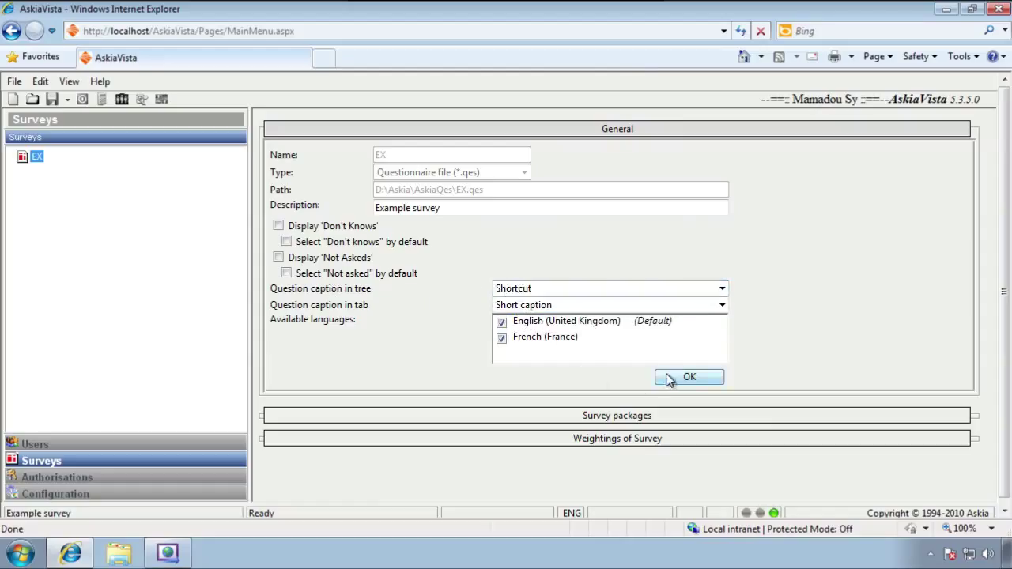
pyautogui.click(32, 99)
pyautogui.doubleClick(401, 175)
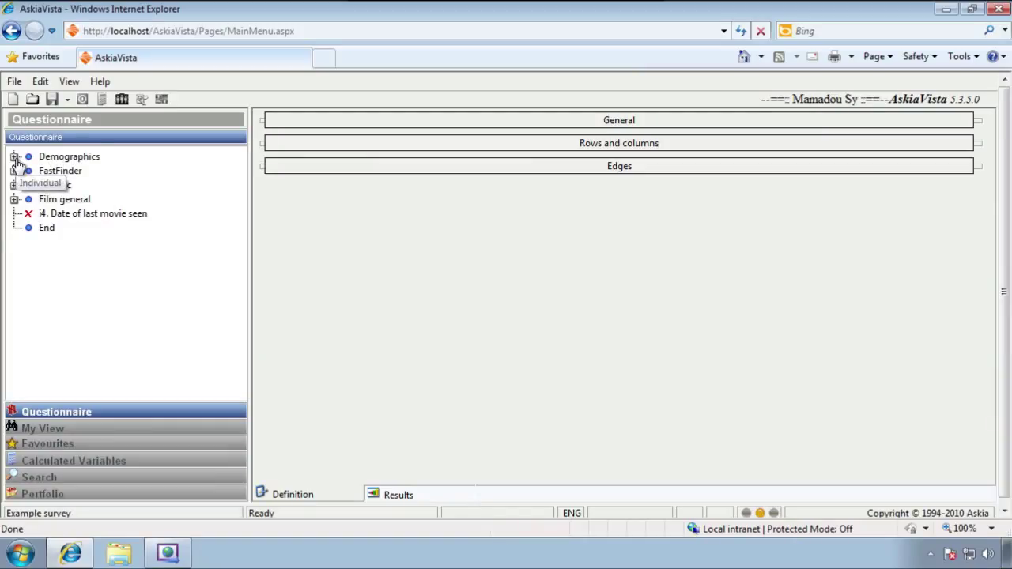
# Expand Demographics to check i1. Gender, i2. Age, i3. Profession, then return to Default.htm
pyautogui.click(15, 157)
pyautogui.click(87, 174)
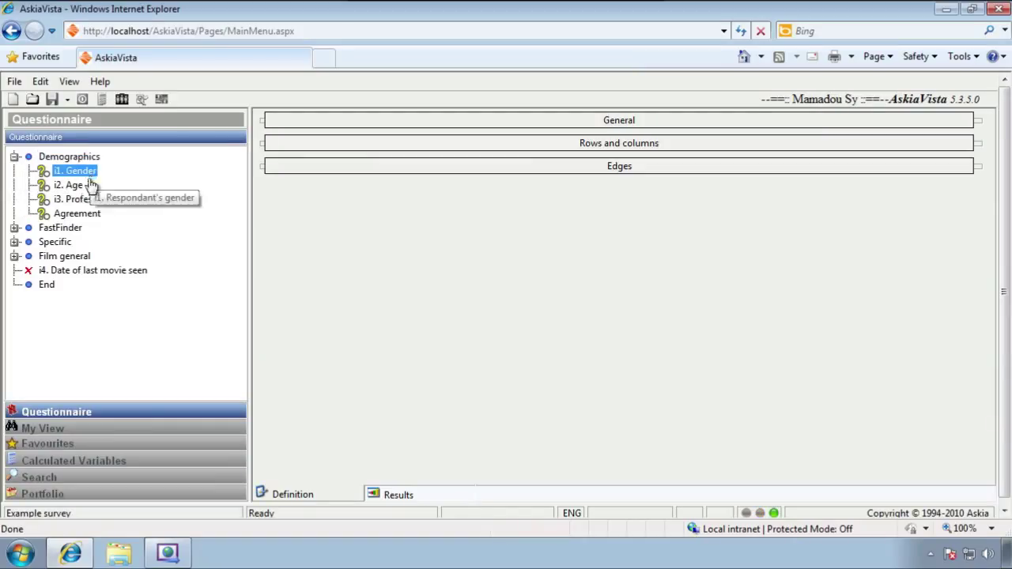
pyautogui.click(76, 187)
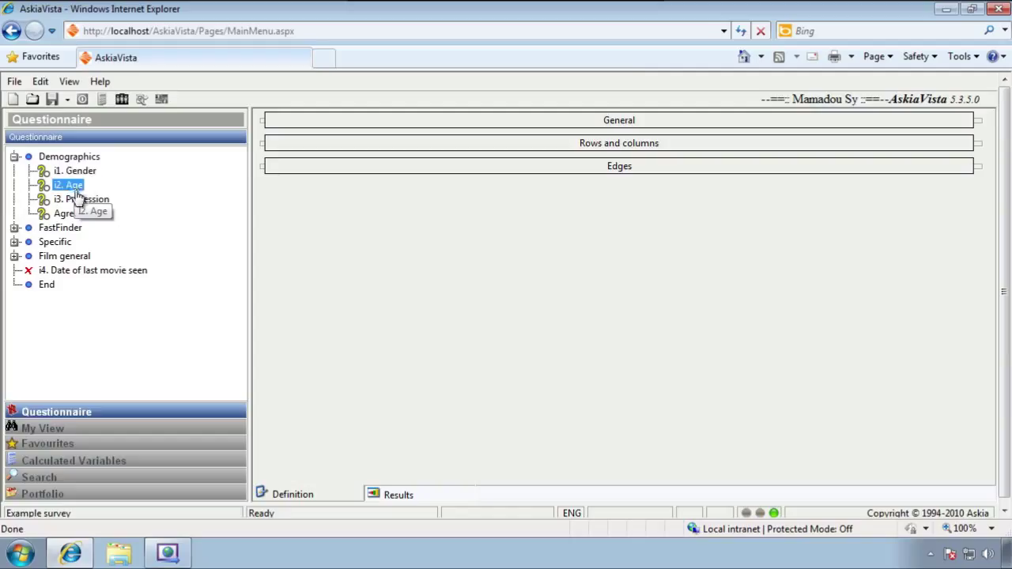
pyautogui.click(76, 198)
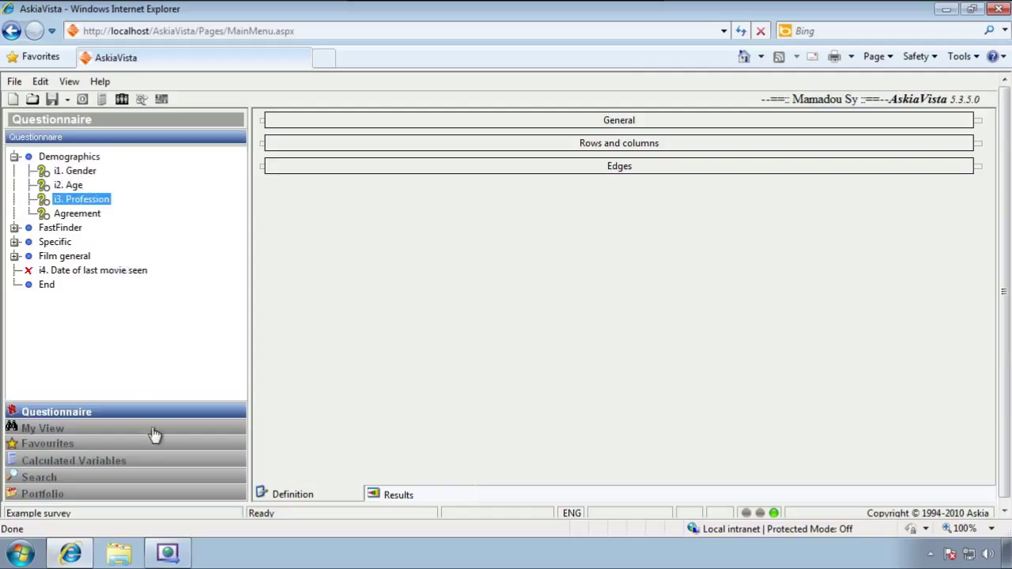
pyautogui.click(169, 552)
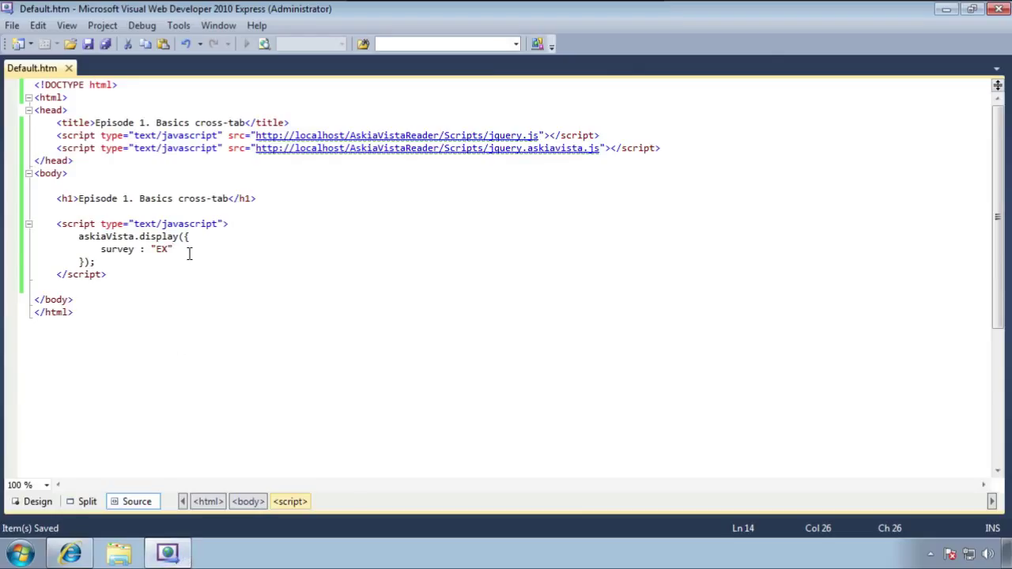
# Add rows : "i1. Gender" after survey : "EX" in the display call and save
pyautogui.write(',')
pyautogui.press('Return')
pyautogui.write('row')
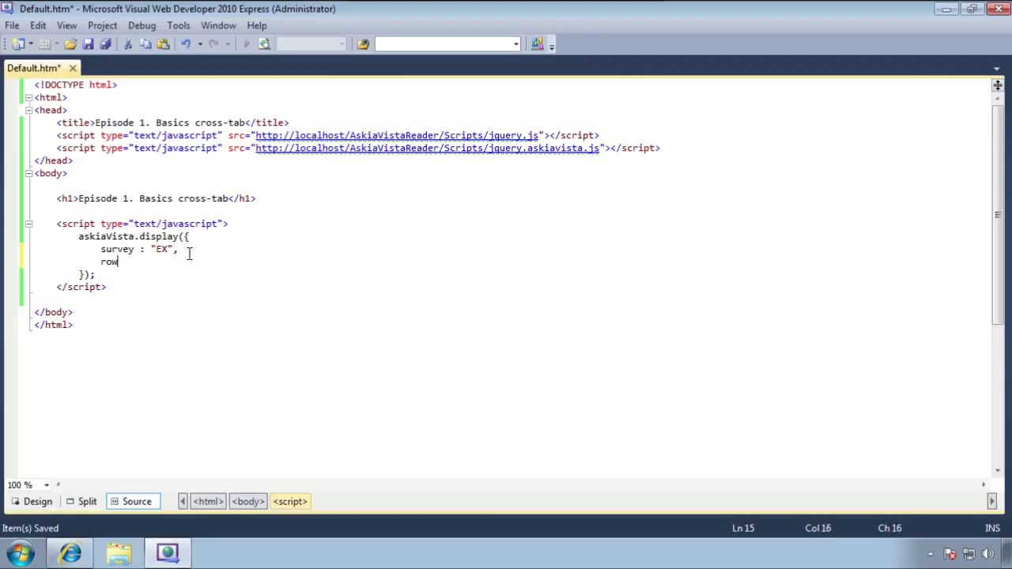
pyautogui.write('s  : "i1. Gender"')
pyautogui.press('Left')
pyautogui.hotkey('ctrl', 's')
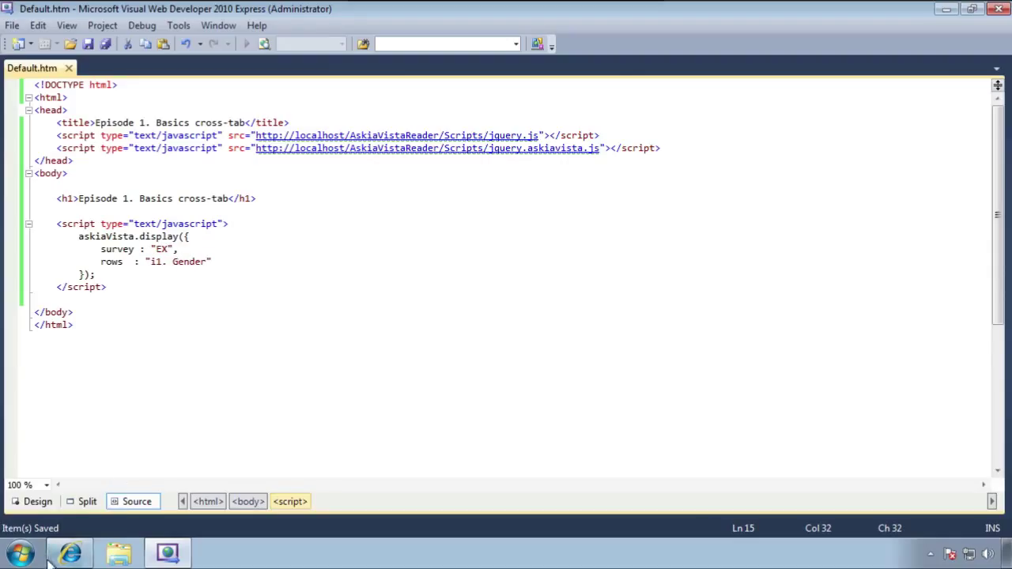
# Open localhost/AskiaCasts/Episode1/Default.htm in Internet Explorer and dismiss the login form warning
pyautogui.click(79, 555)
pyautogui.click(169, 30)
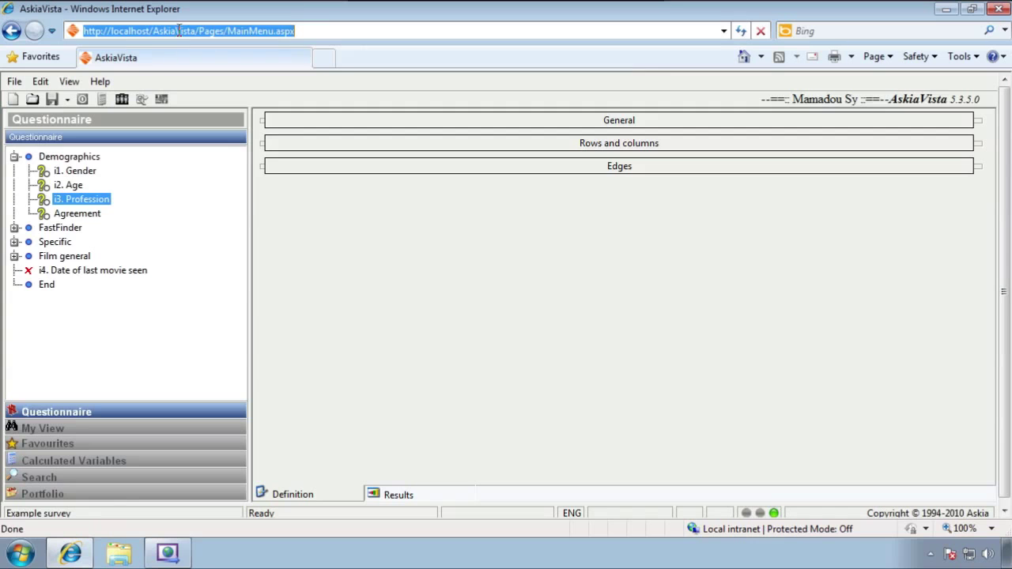
pyautogui.click(179, 30)
pyautogui.moveTo(177, 31); pyautogui.dragTo(351, 32)
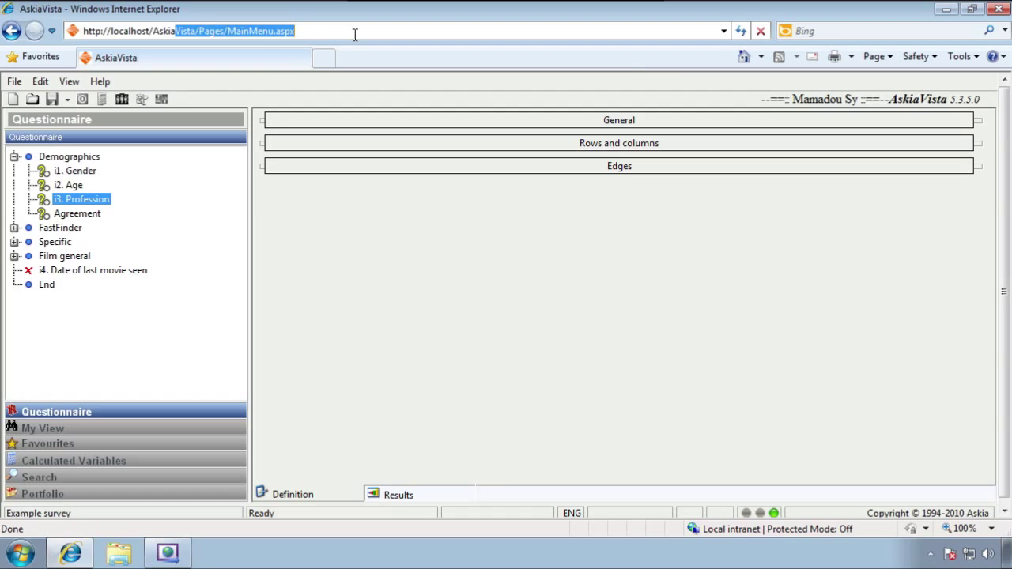
pyautogui.write('Ca')
pyautogui.press('Down')
pyautogui.press('Return')
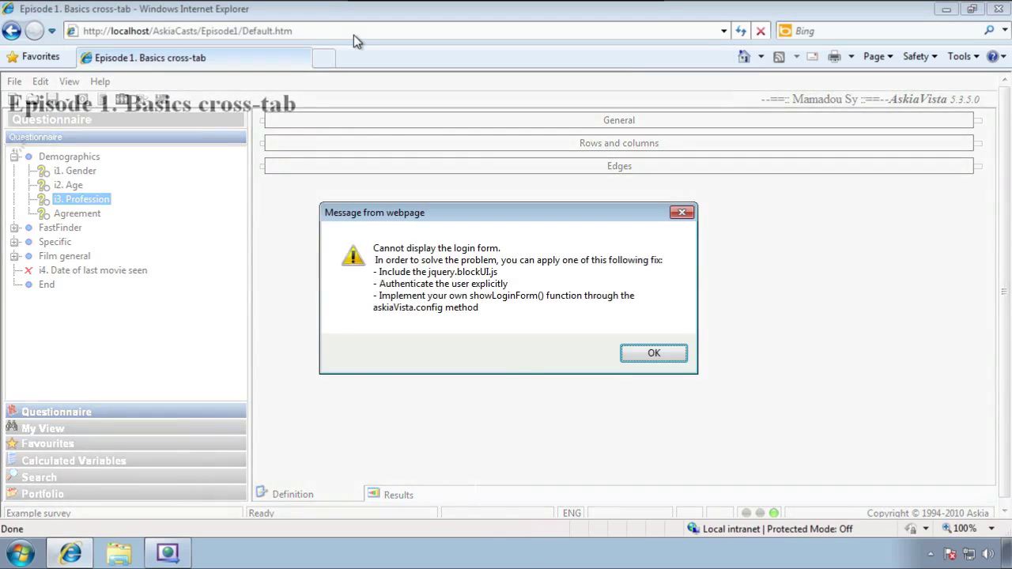
pyautogui.moveTo(379, 214); pyautogui.dragTo(379, 172)
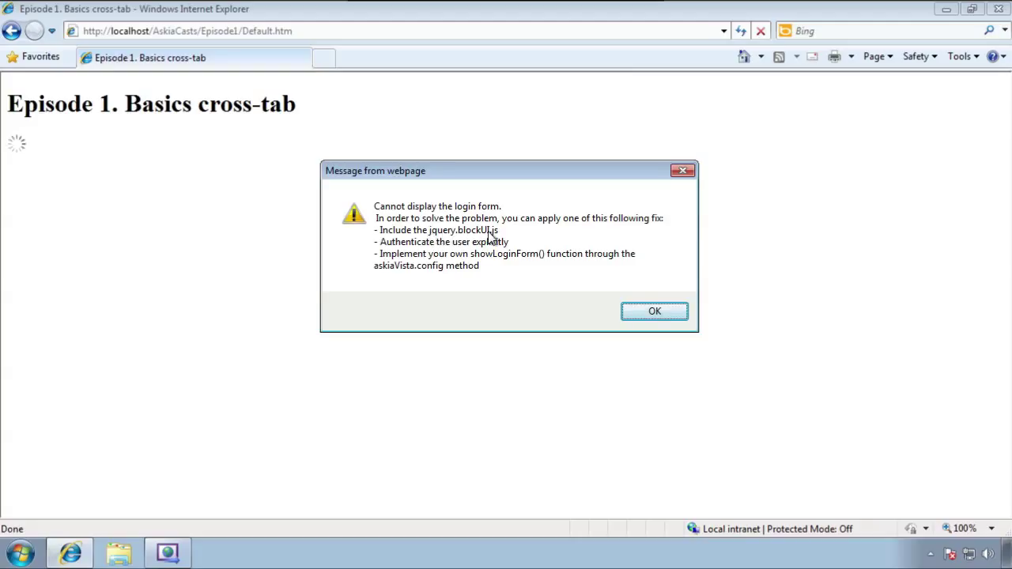
pyautogui.click(633, 313)
# Duplicate the askiavista script line as jquery.blockUI.js in the head and save Default.htm
pyautogui.click(183, 551)
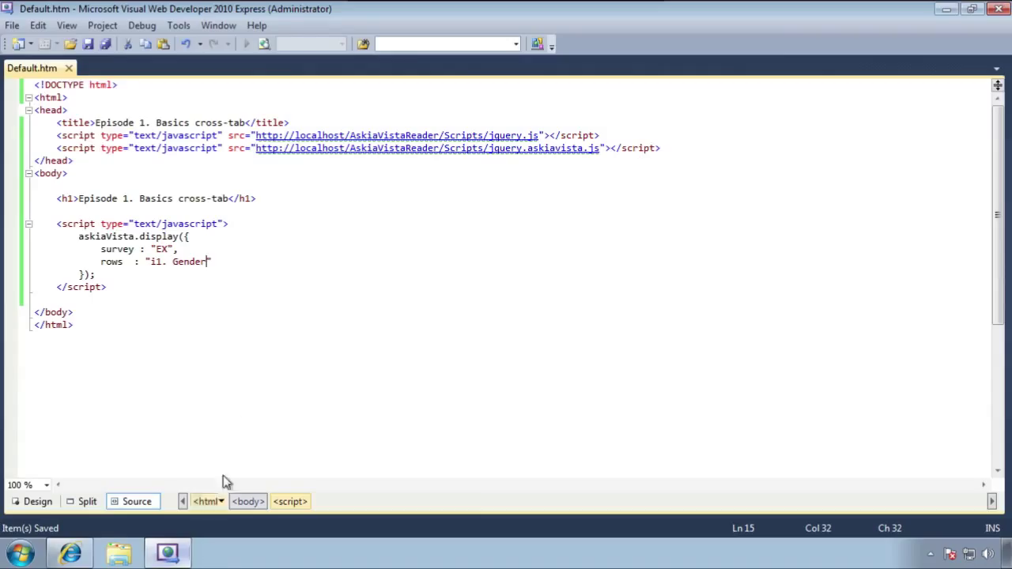
pyautogui.click(661, 149)
pyautogui.hotkey('shift', 'Home')
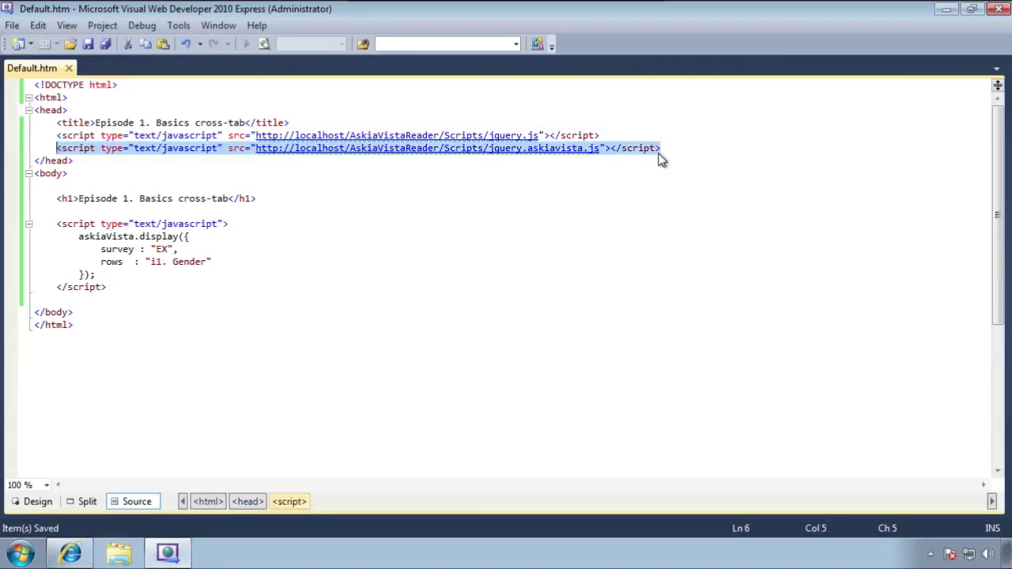
pyautogui.hotkey('ctrl', 'c')
pyautogui.press('End')
pyautogui.press('Return')
pyautogui.hotkey('ctrl', 'v')
pyautogui.hotkey('ctrl', 'Left')
pyautogui.hotkey('ctrl', 'Left')
pyautogui.hotkey('ctrl', 'Left')
pyautogui.hotkey('ctrl', 'Left')
pyautogui.hotkey('ctrl', 'Left')
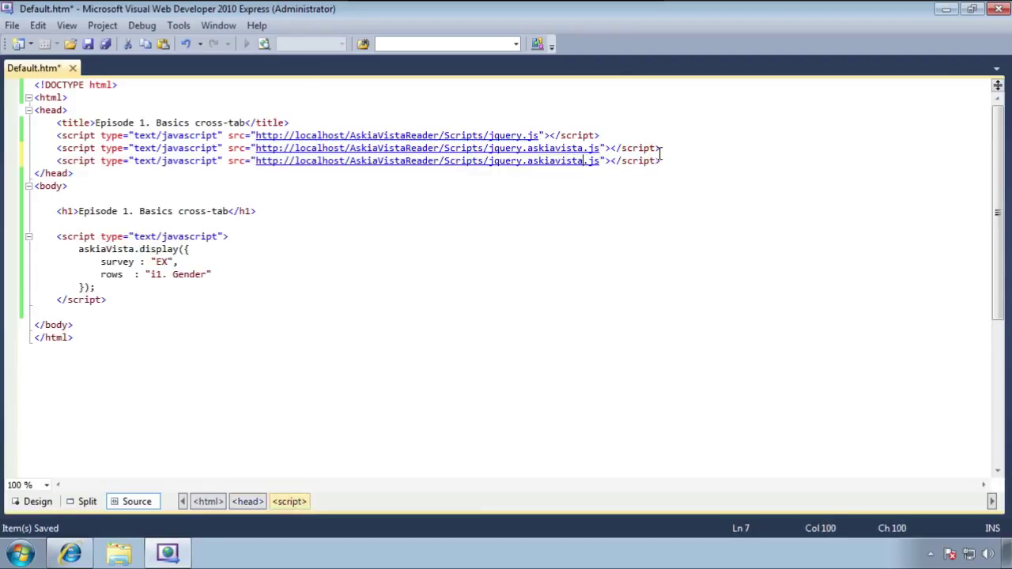
pyautogui.hotkey('ctrl', 'shift', 'Left')
pyautogui.write('blockUI')
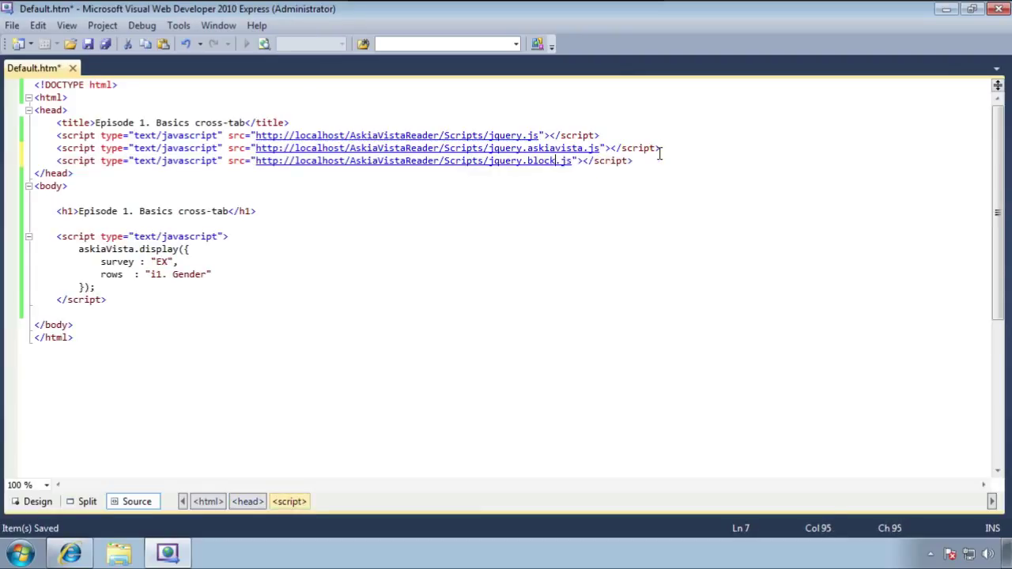
pyautogui.hotkey('ctrl', 's')
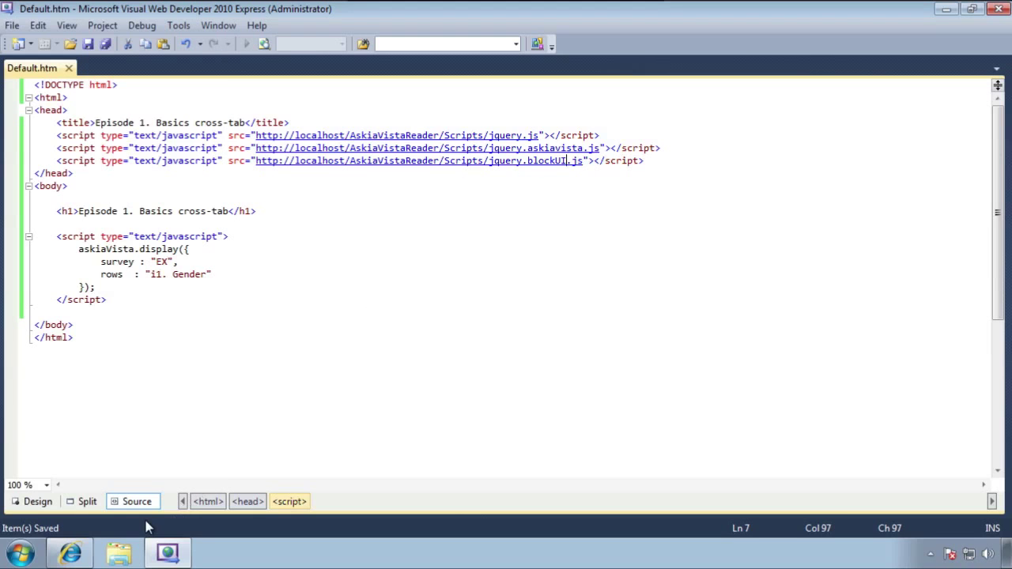
pyautogui.click(70, 554)
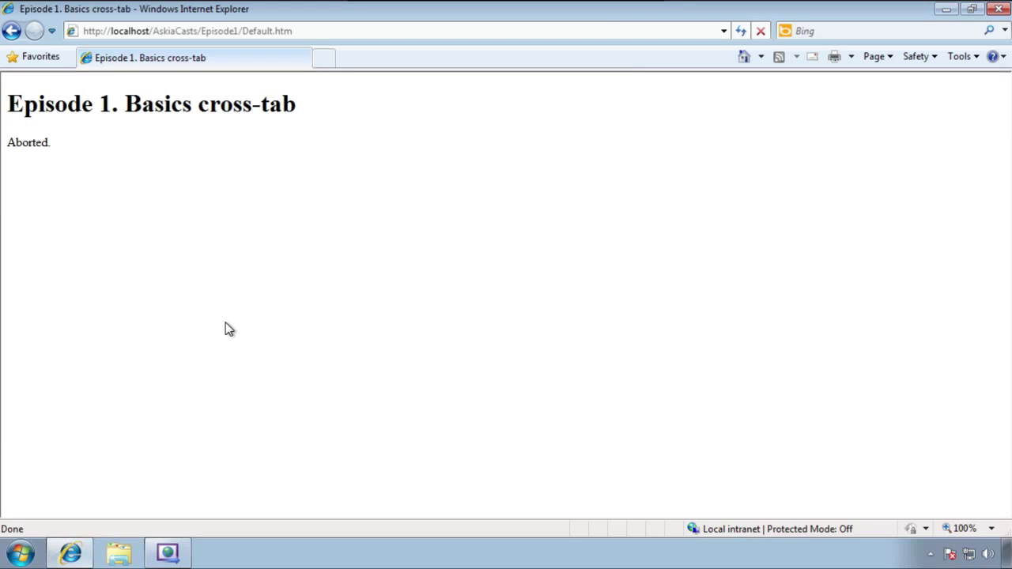
# Reload the page and sign in with the username and password to show the Gender table
pyautogui.press('F5')
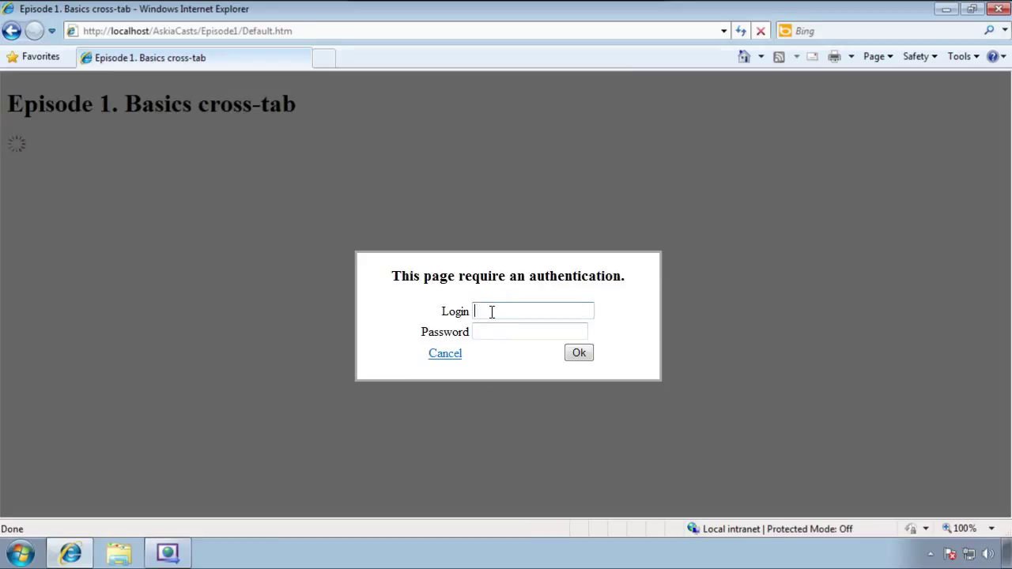
pyautogui.write('main')
pyautogui.write('adou')
pyautogui.press('Tab')
pyautogui.write('••••••')
pyautogui.press('Return')
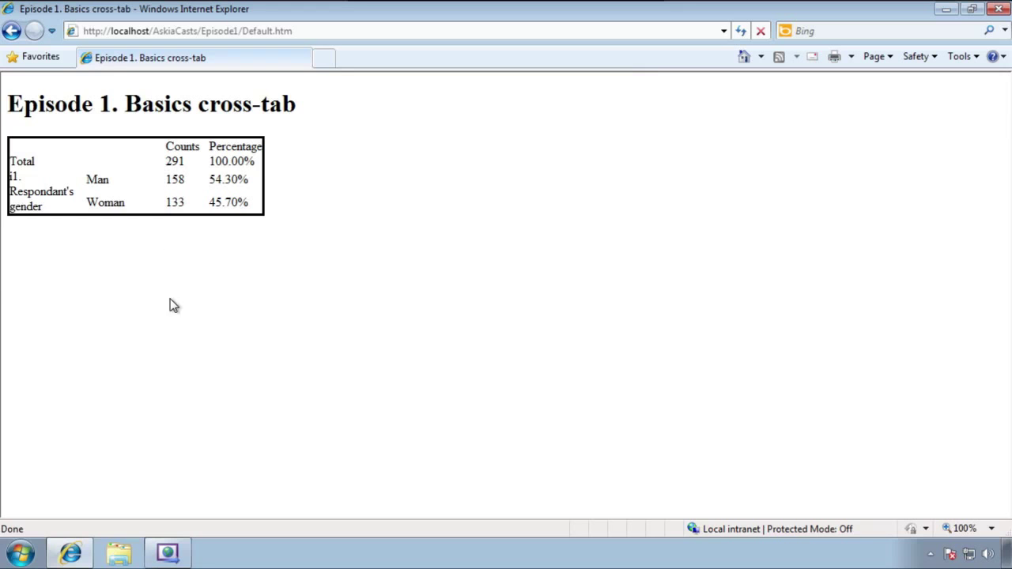
pyautogui.click(167, 553)
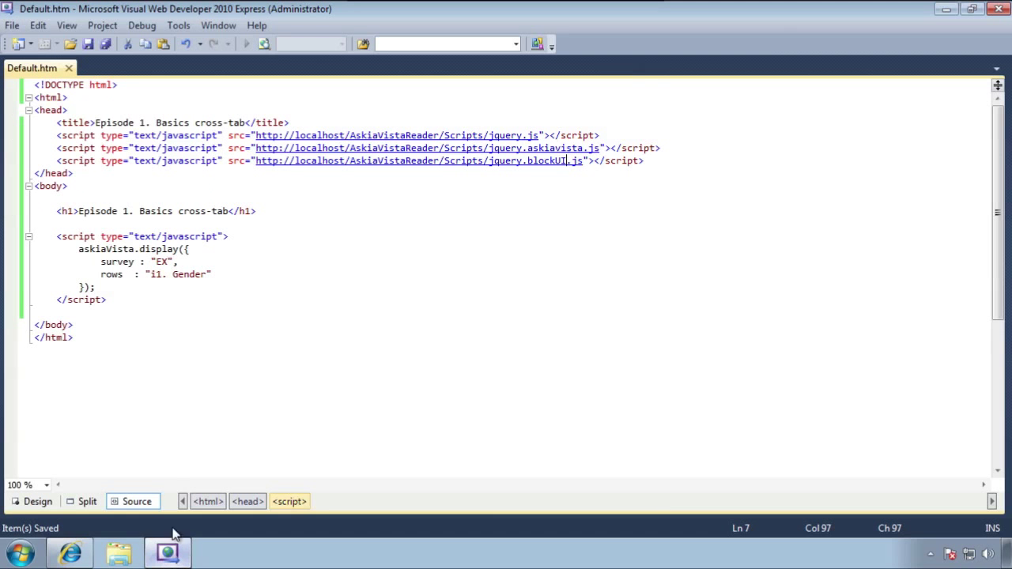
pyautogui.click(646, 161)
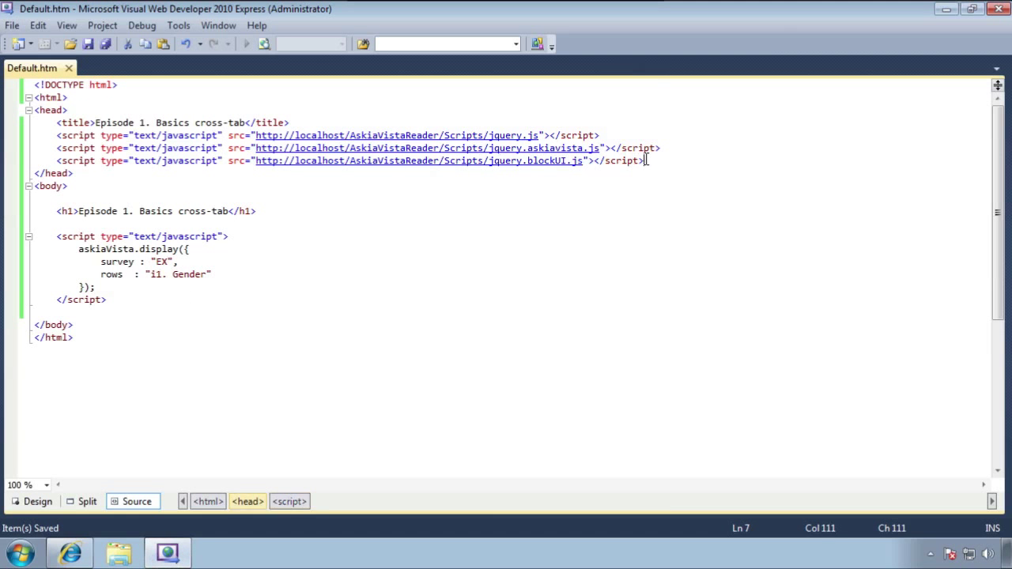
pyautogui.press('Return')
pyautogui.write('l')
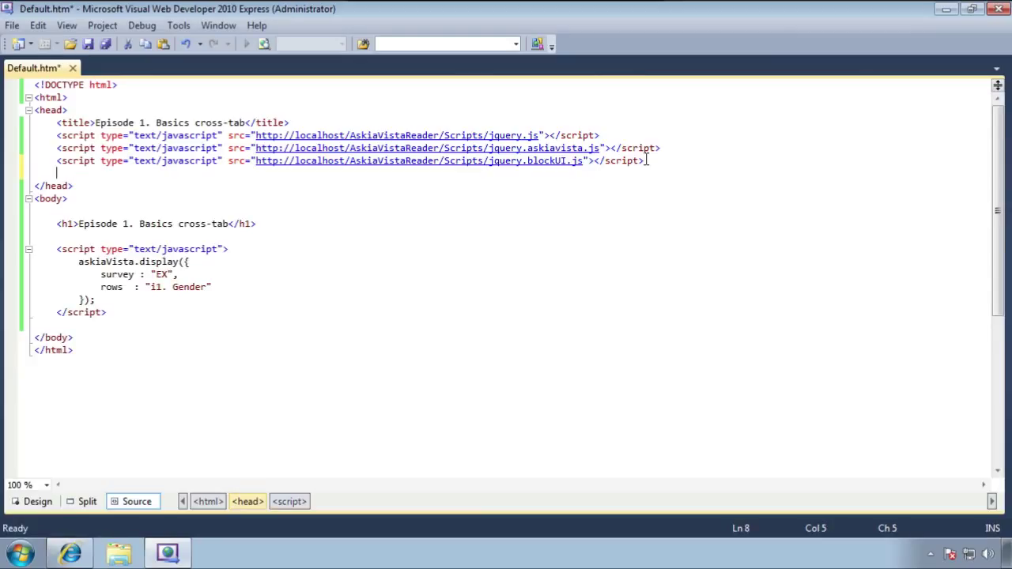
pyautogui.write('ink')
pyautogui.press('Tab')
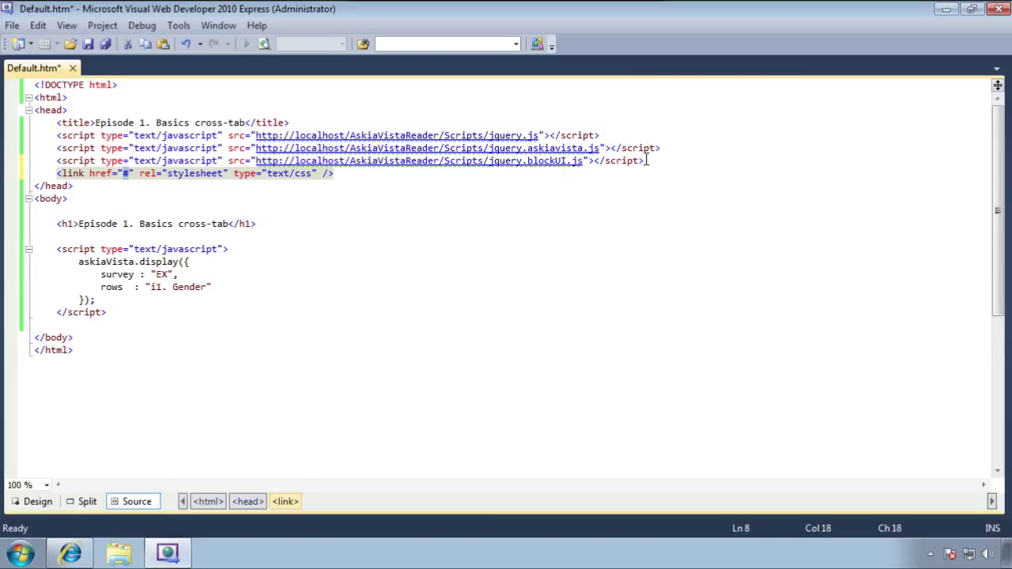
pyautogui.write('htt')
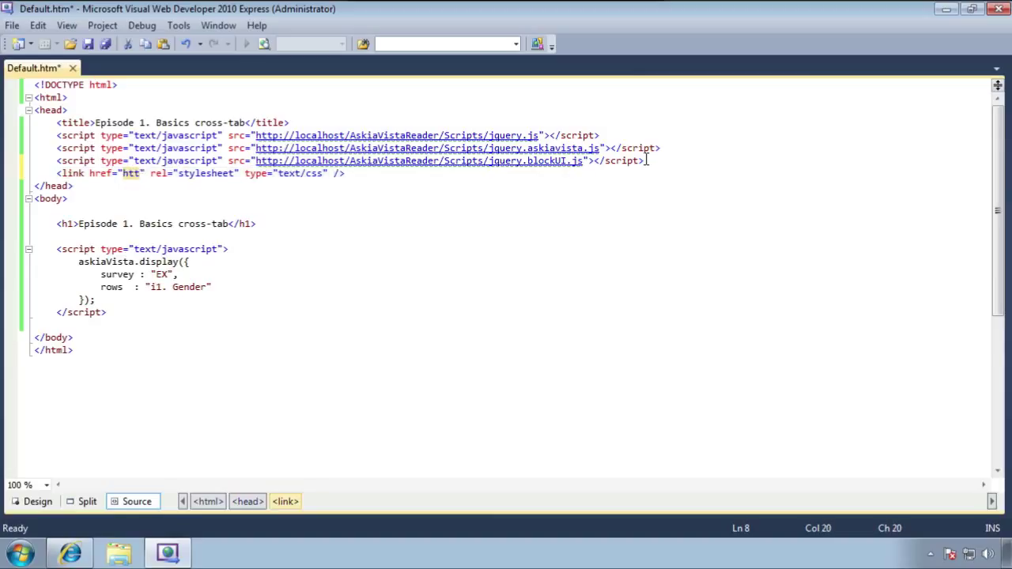
pyautogui.write('p://local')
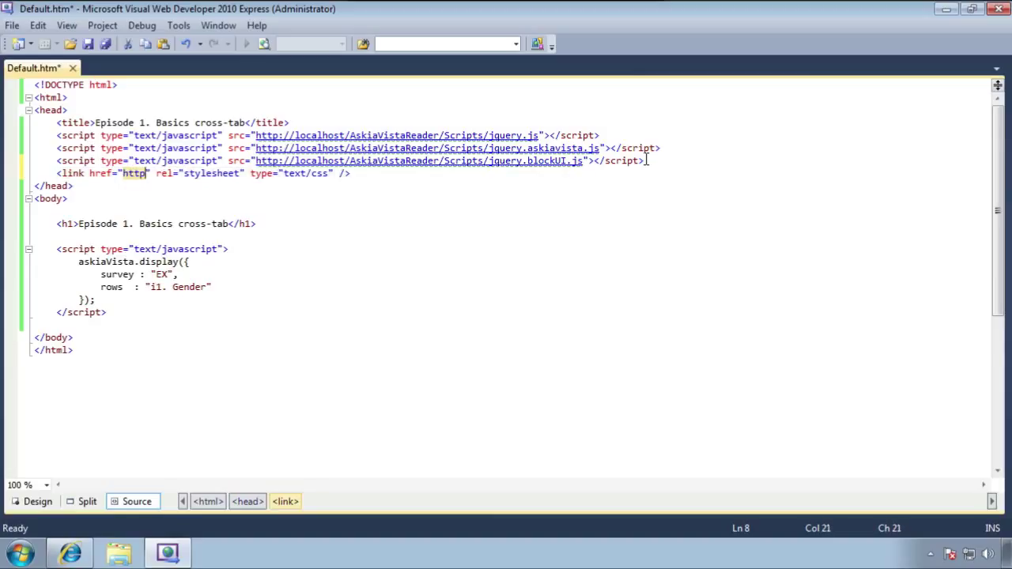
pyautogui.write('host/As')
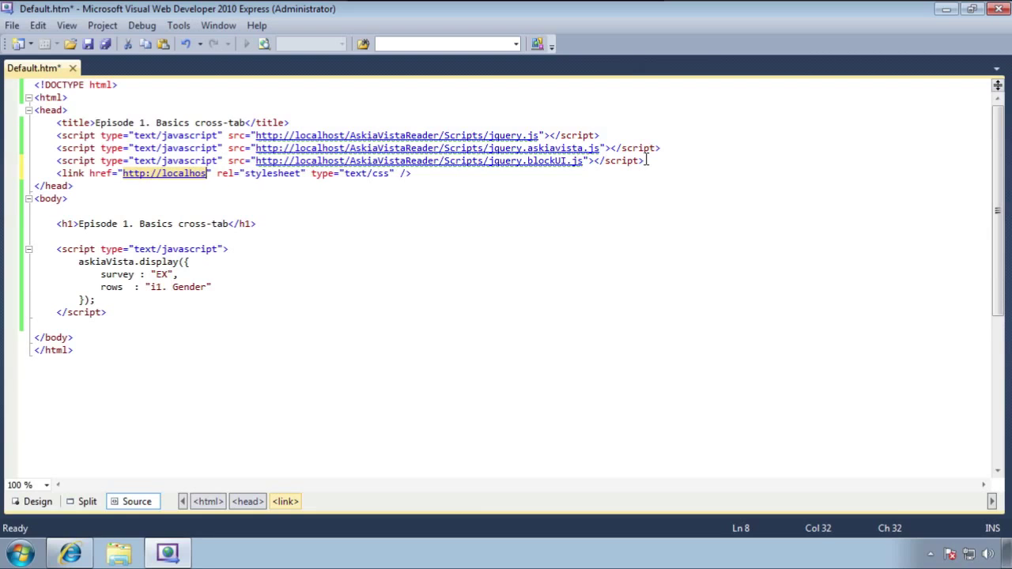
pyautogui.write('kiaVistaReade')
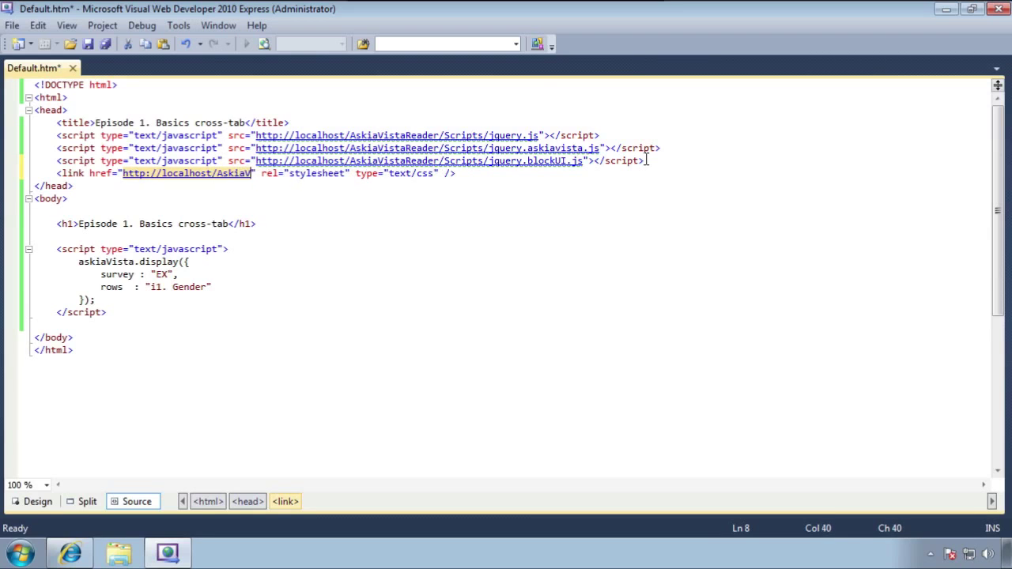
pyautogui.write('r/Tab')
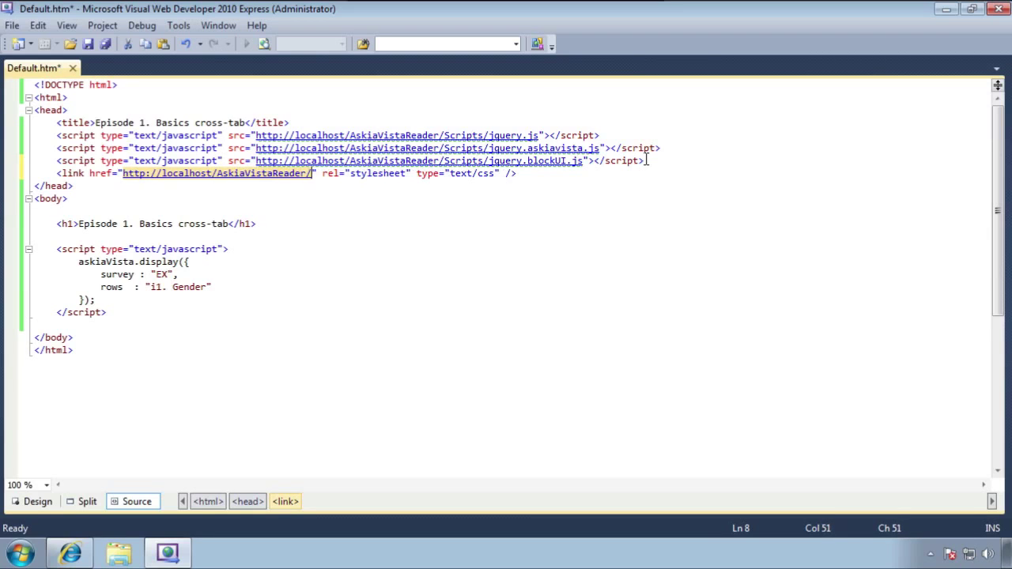
pyautogui.write('Styles.css')
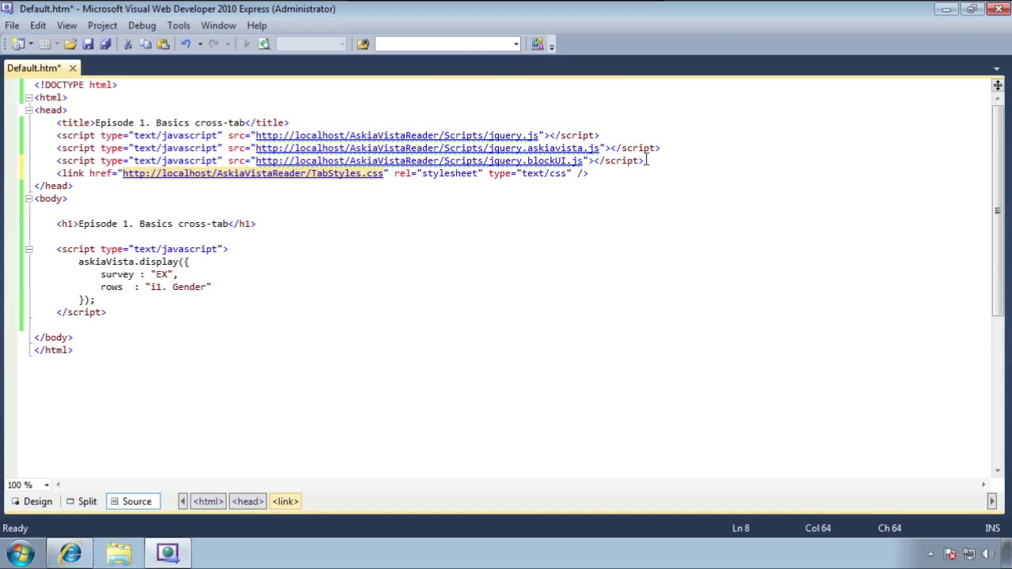
pyautogui.hotkey('ctrl', 's')
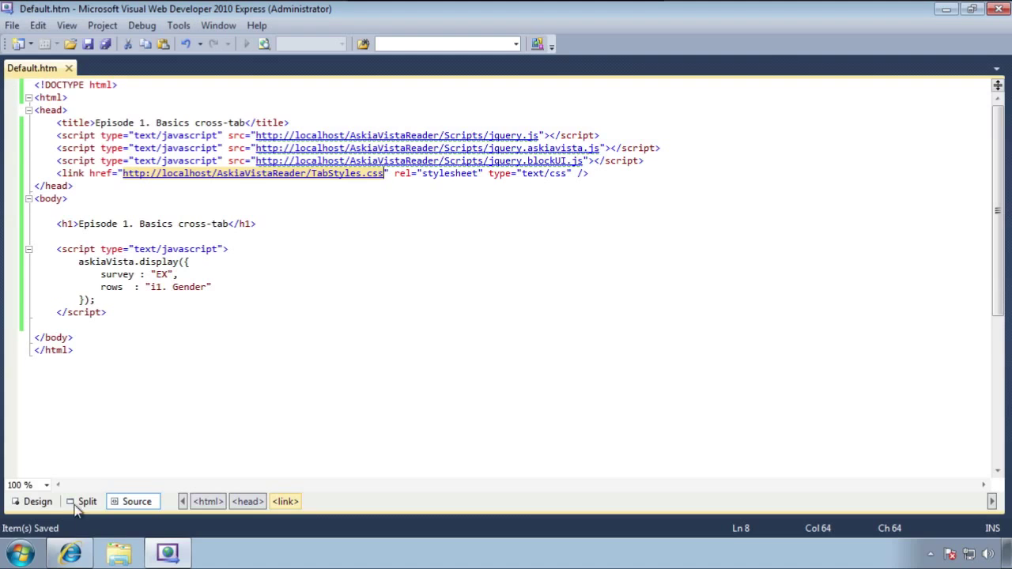
pyautogui.click(77, 552)
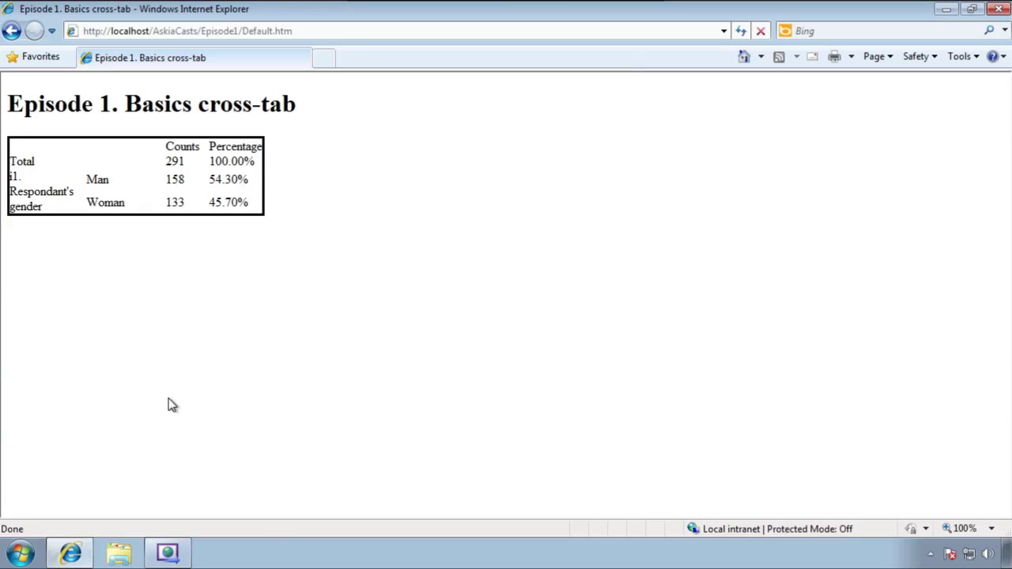
# Reload the page and sign in again to see the styled Gender cross-tab
pyautogui.press('F5')
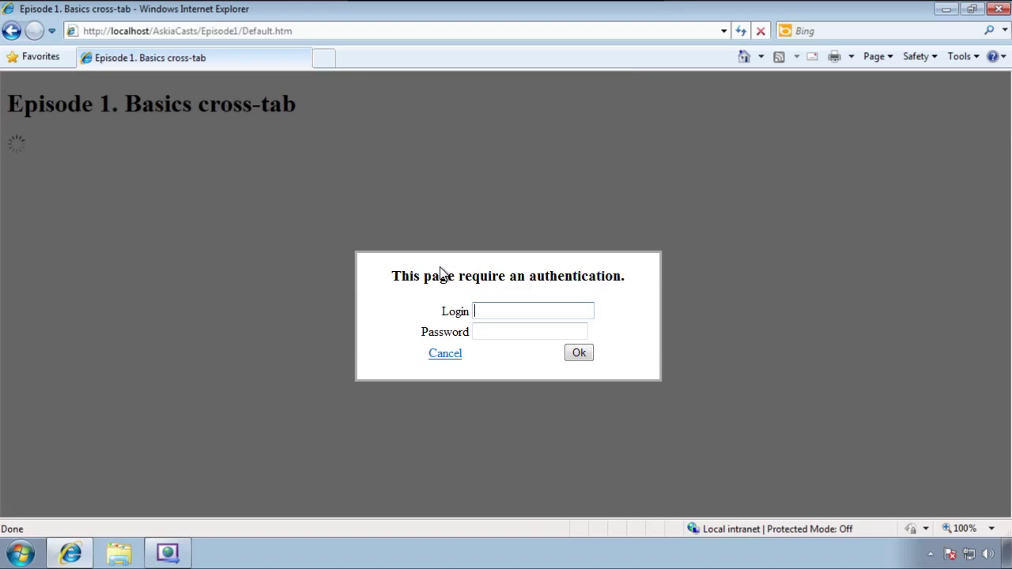
pyautogui.press('Tab')
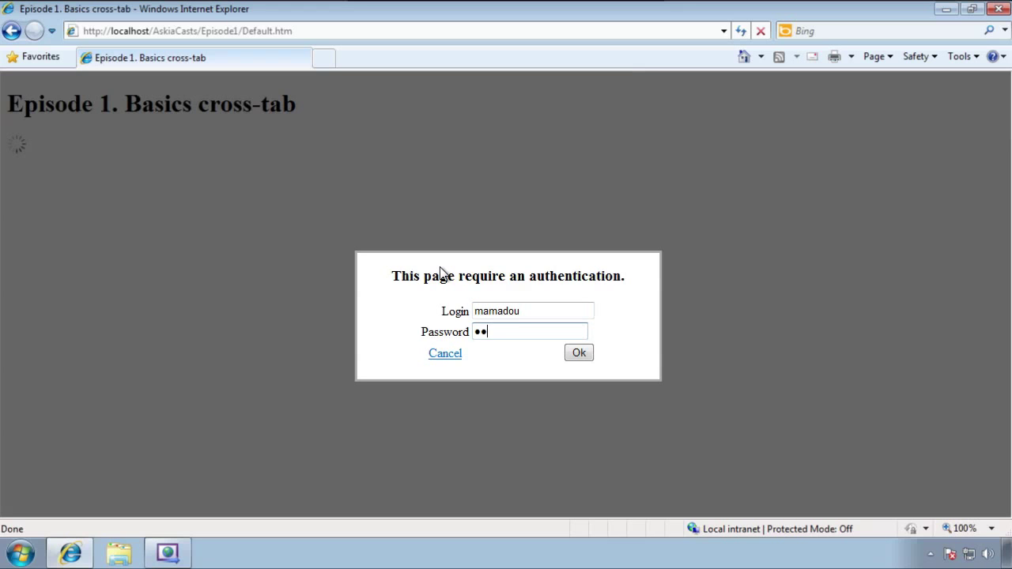
pyautogui.press('Return')
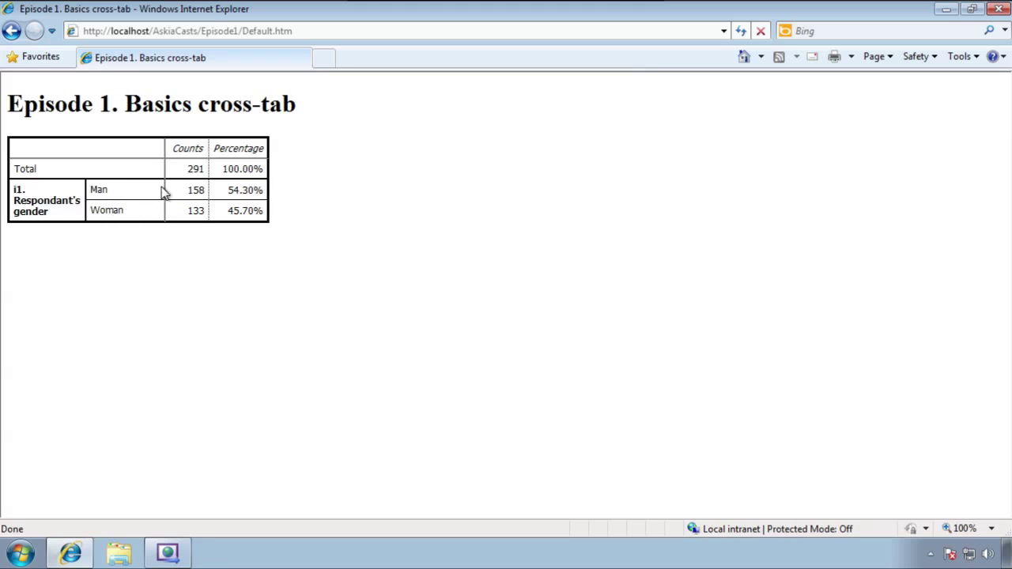
pyautogui.click(183, 553)
# Replace the rows value 'i1. Gender' with 'i2. Age' in the display call
pyautogui.click(223, 285)
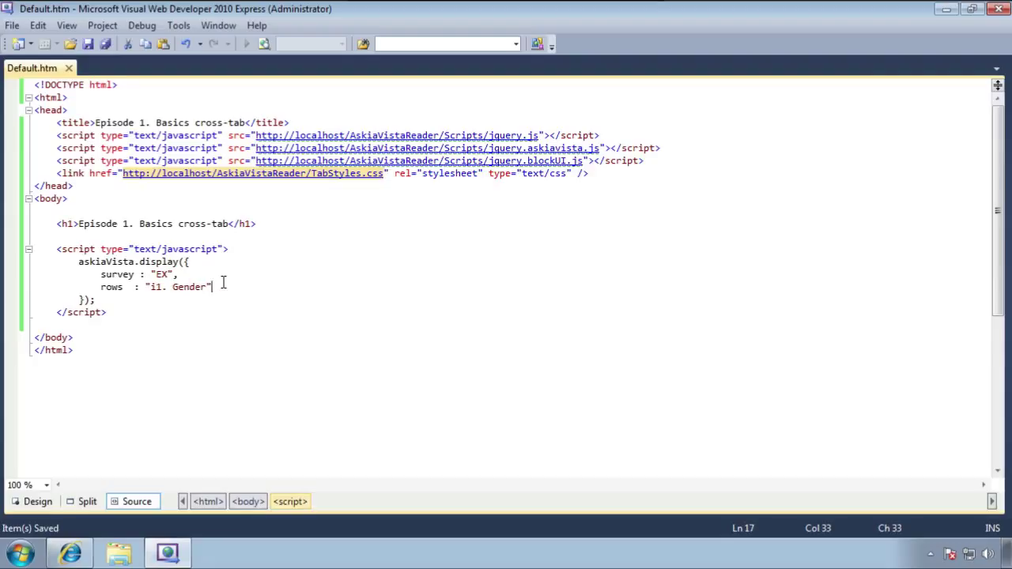
pyautogui.hotkey('ctrl', 'shift', 'Left')
pyautogui.hotkey('ctrl', 'shift', 'Left')
pyautogui.hotkey('ctrl', 'shift', 'Left')
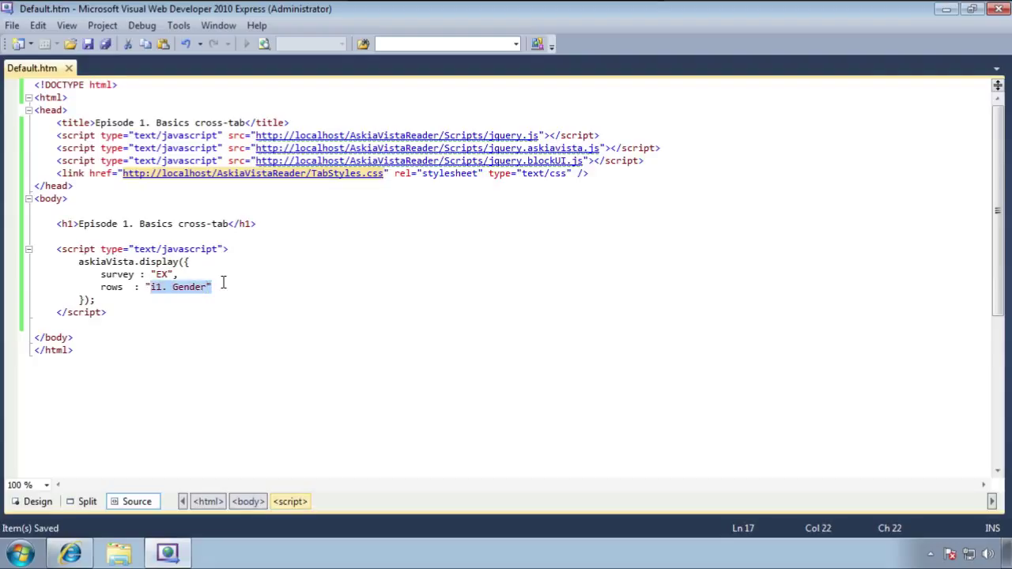
pyautogui.press('Delete')
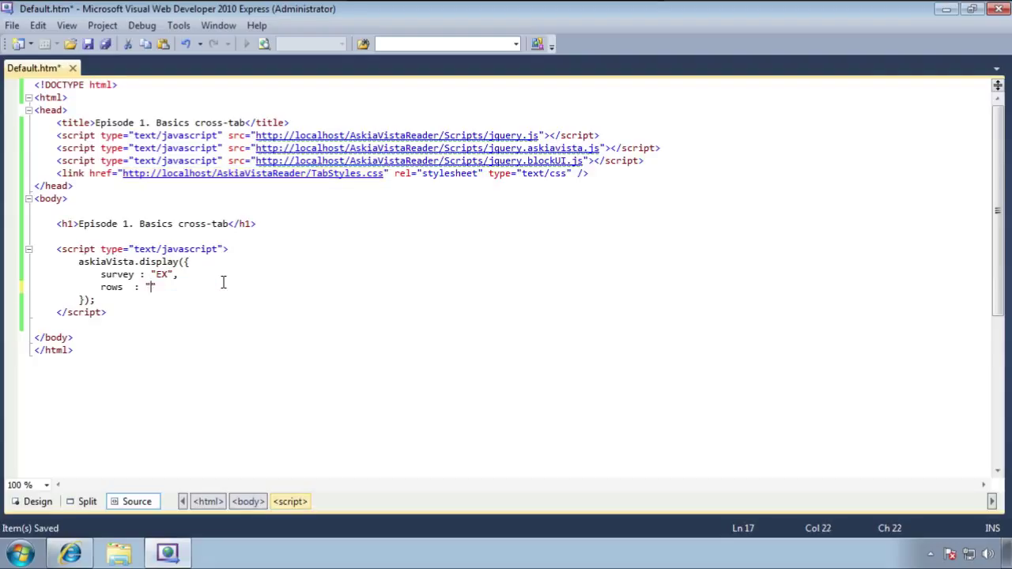
pyautogui.write('i2. Age')
pyautogui.hotkey('ctrl', 's')
# Add a columns : "i1. Gender" line after rows and save Default.htm
pyautogui.press('End')
pyautogui.write(',')
pyautogui.press('Return')
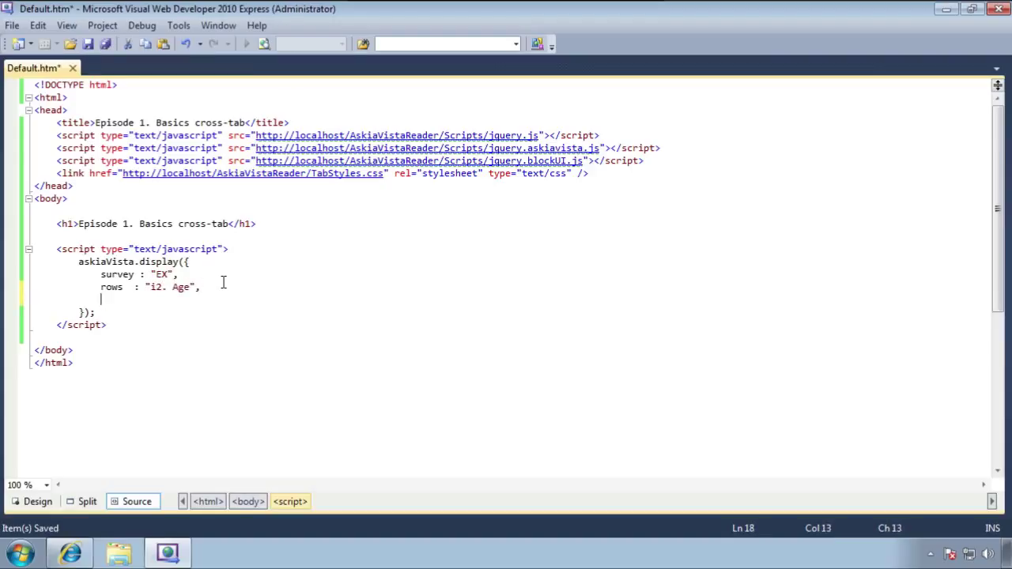
pyautogui.write('columns: "i1. Gender')
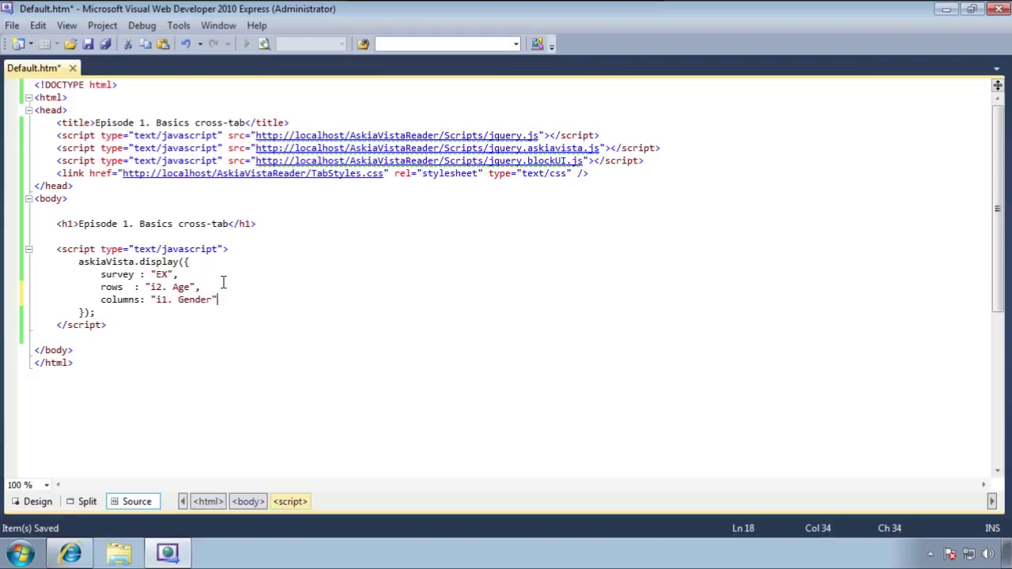
pyautogui.press('Left')
pyautogui.press('Left')
pyautogui.press('Left')
pyautogui.press('Left')
pyautogui.press('Left')
pyautogui.press('Left')
pyautogui.press('Left')
pyautogui.press('Left')
pyautogui.press('Left')
pyautogui.press('Left')
pyautogui.press('Left')
pyautogui.press('Left')
pyautogui.press('Left')
pyautogui.hotkey('ctrl', 's')
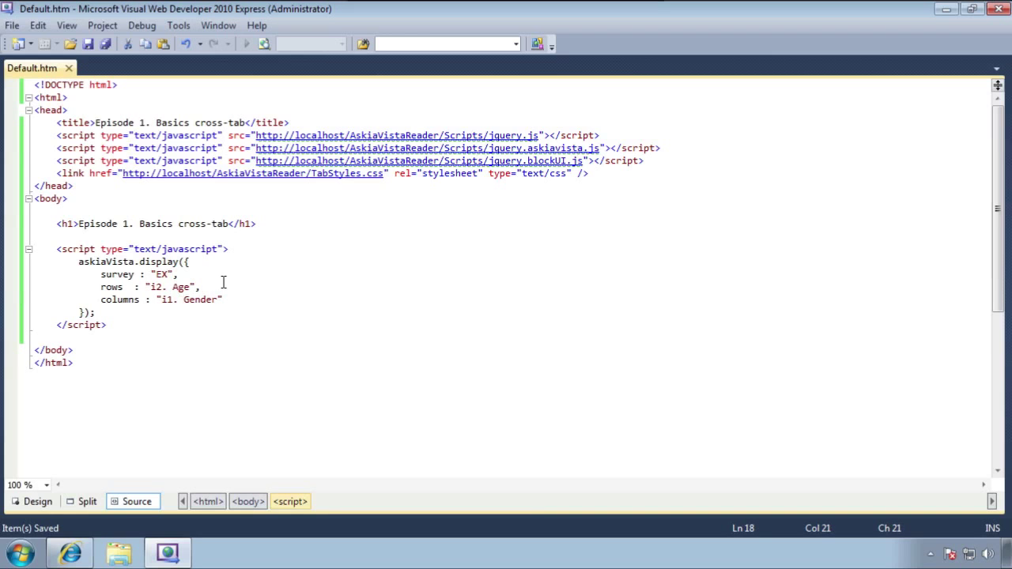
# Reload Default.htm in Internet Explorer, reach the login form, then go back to the source without signing in
pyautogui.click(87, 551)
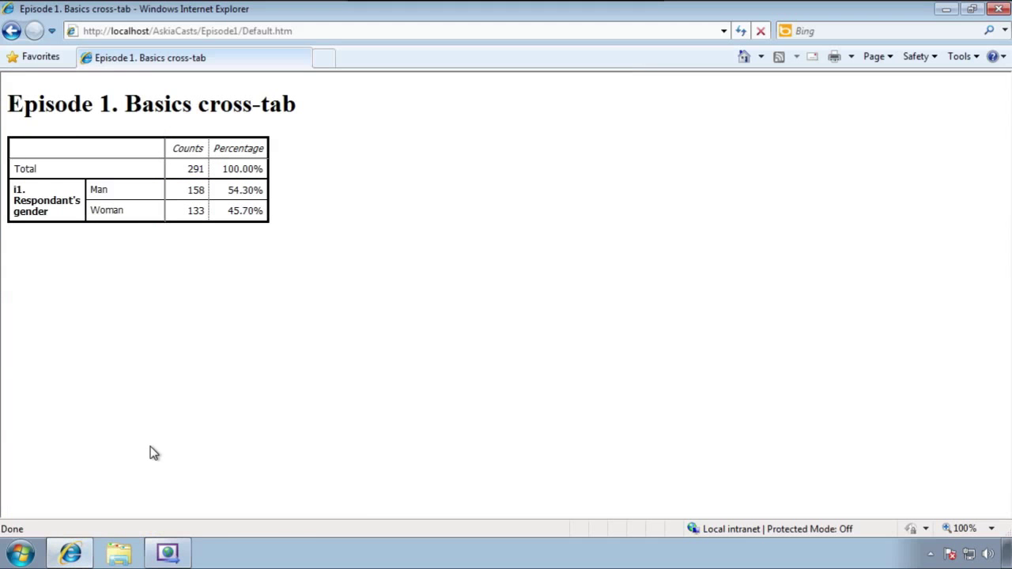
pyautogui.press('F5')
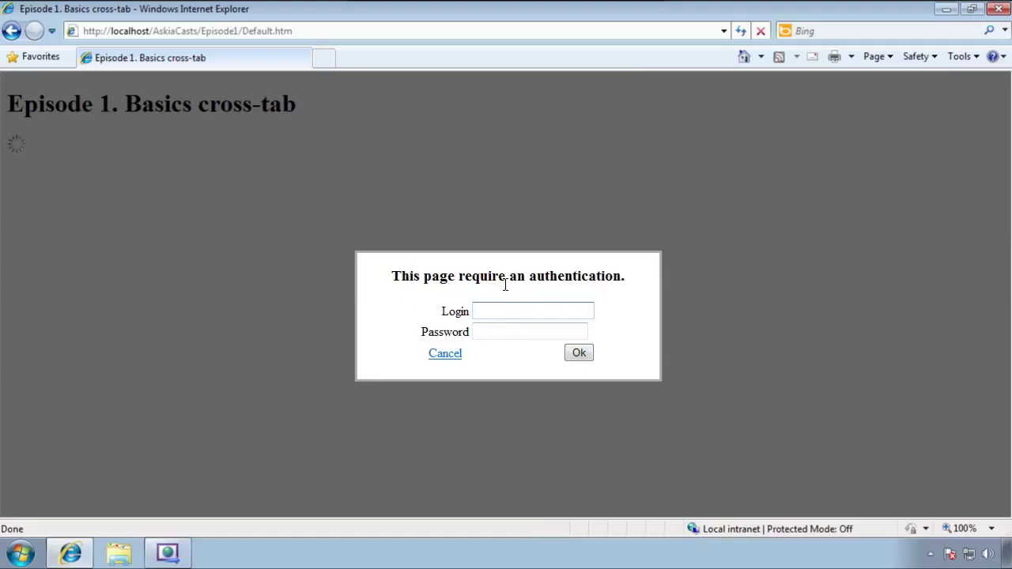
pyautogui.click(475, 332)
pyautogui.click(166, 552)
# Duplicate the blockUI script include, rename the copy to jquery.cookie.js, and save Default.htm
pyautogui.click(661, 161)
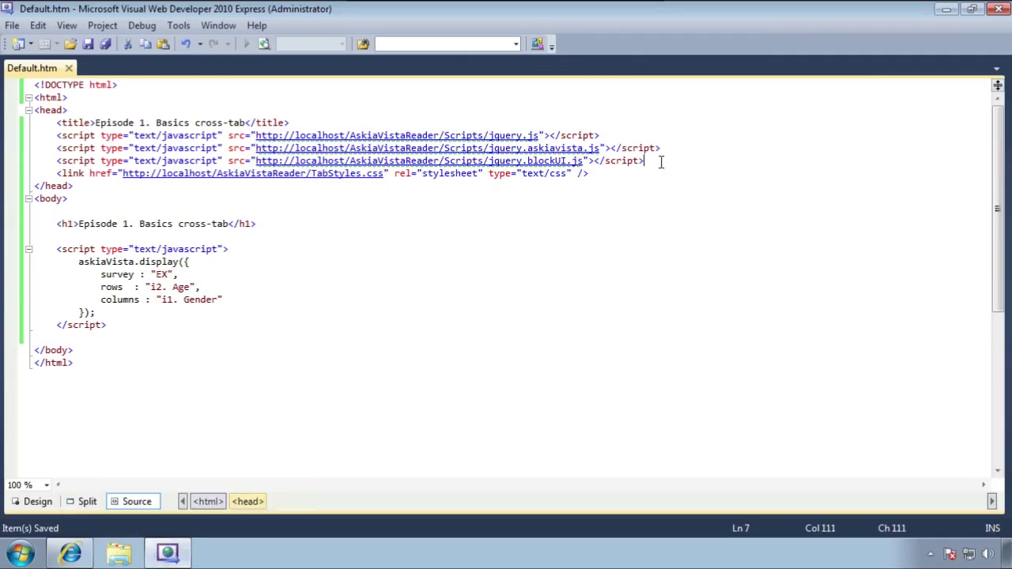
pyautogui.hotkey('shift', 'Home')
pyautogui.hotkey('ctrl', 'c')
pyautogui.press('End')
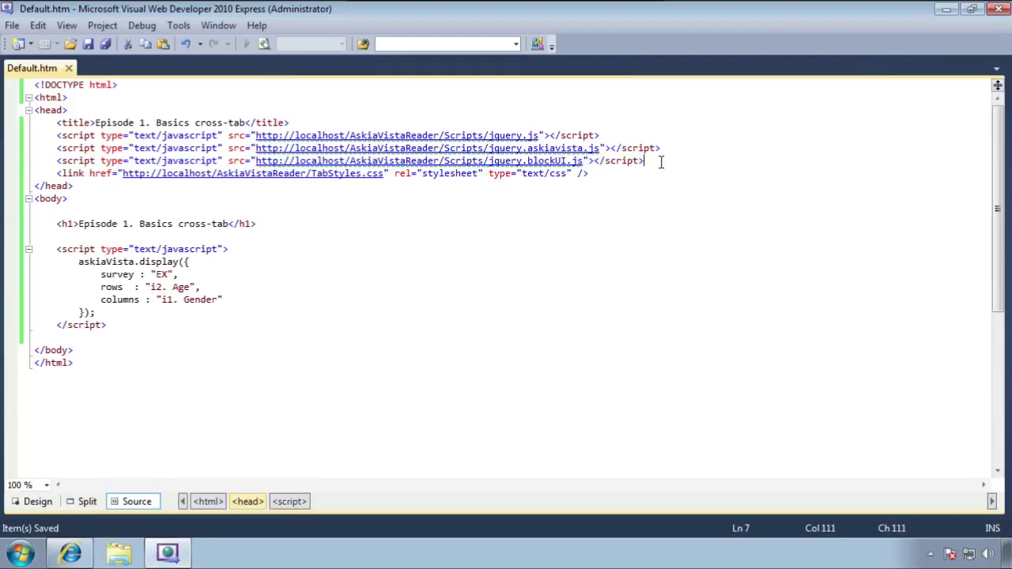
pyautogui.press('Return')
pyautogui.hotkey('ctrl', 'v')
pyautogui.hotkey('ctrl', 'Left')
pyautogui.hotkey('ctrl', 'Left')
pyautogui.hotkey('ctrl', 'Left')
pyautogui.hotkey('ctrl', 'Left')
pyautogui.hotkey('ctrl', 'Left')
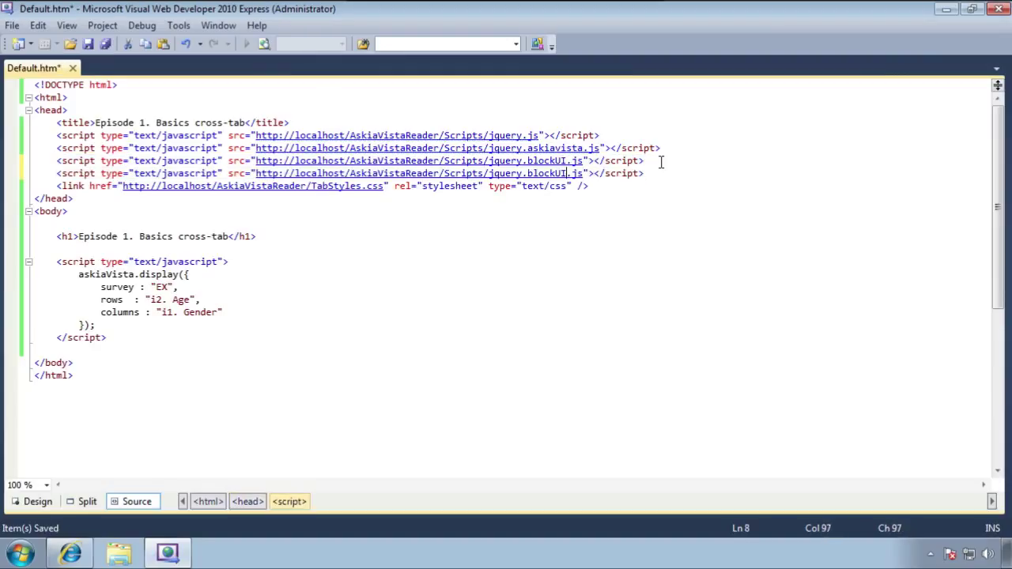
pyautogui.hotkey('ctrl', 'shift', 'Left')
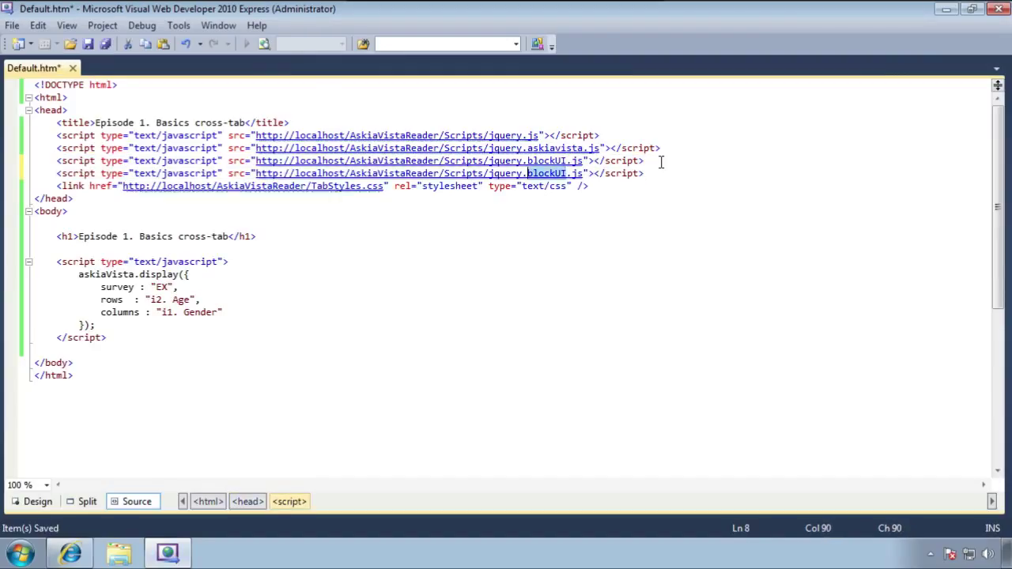
pyautogui.write('c')
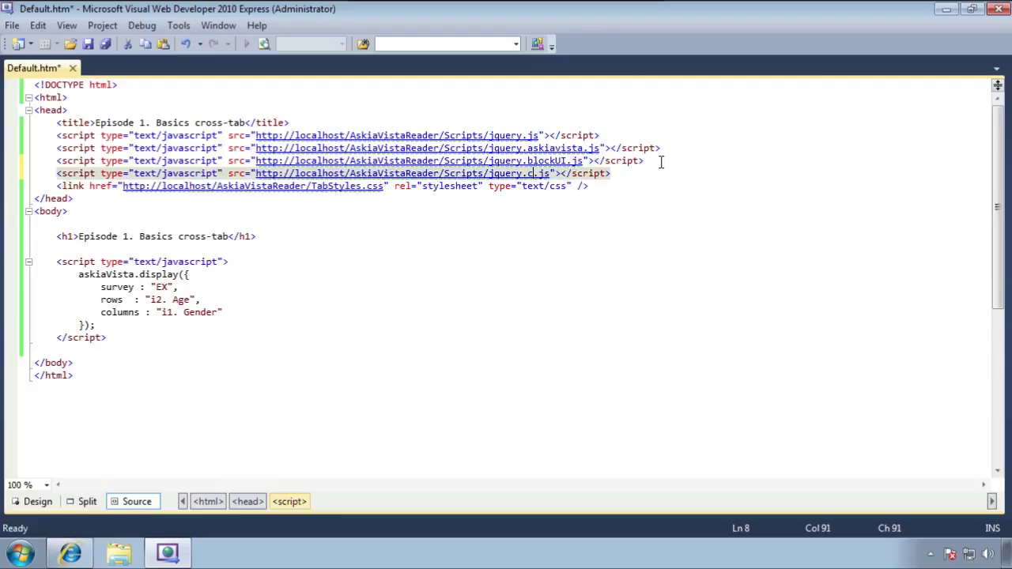
pyautogui.write('ookie')
pyautogui.hotkey('ctrl', 's')
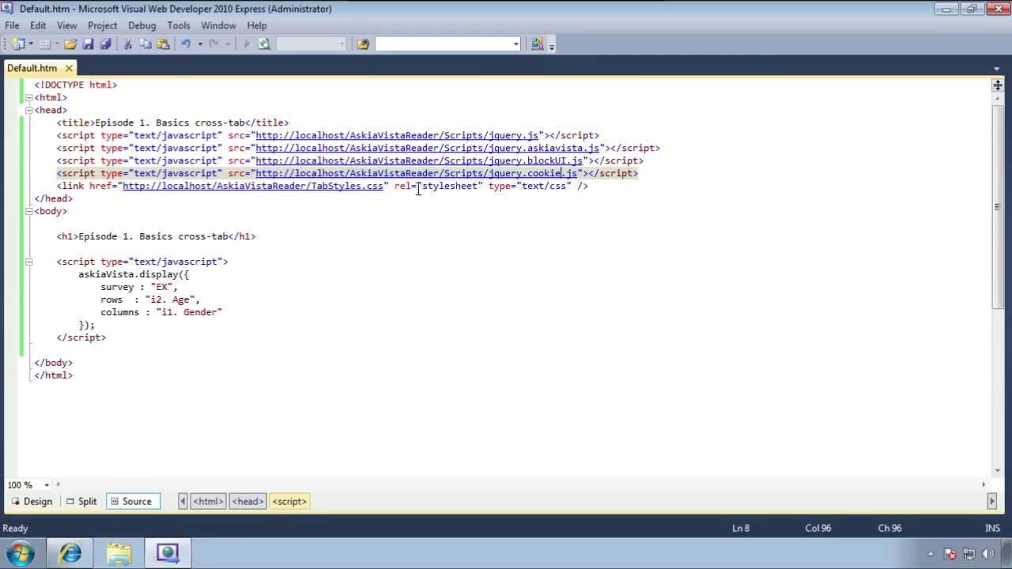
pyautogui.scroll(-1, 279, 311)
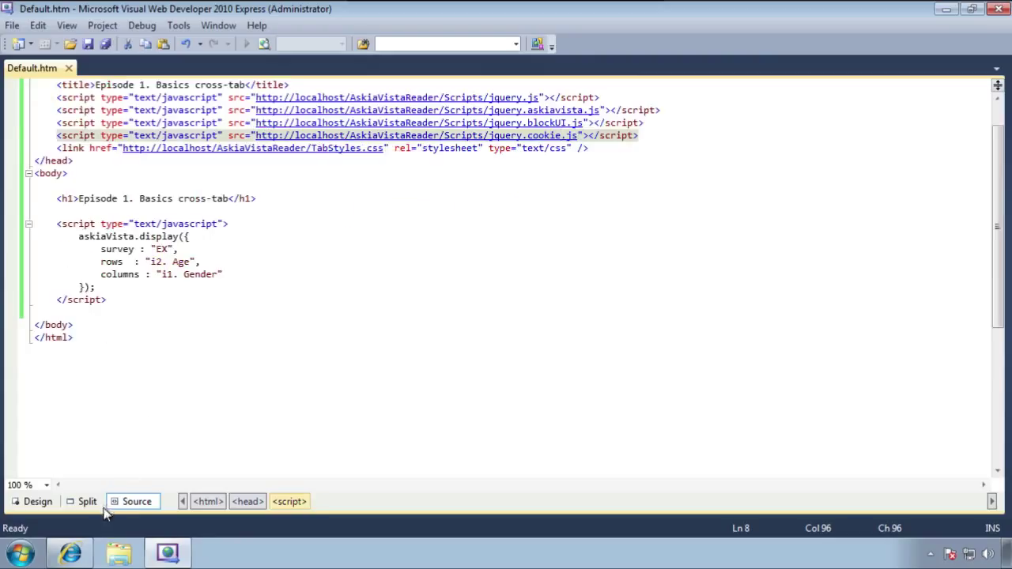
pyautogui.scroll(1, 109, 503)
# Sign in with the login name and password, then reload to show the Age-by-Gender cross-tab
pyautogui.click(71, 552)
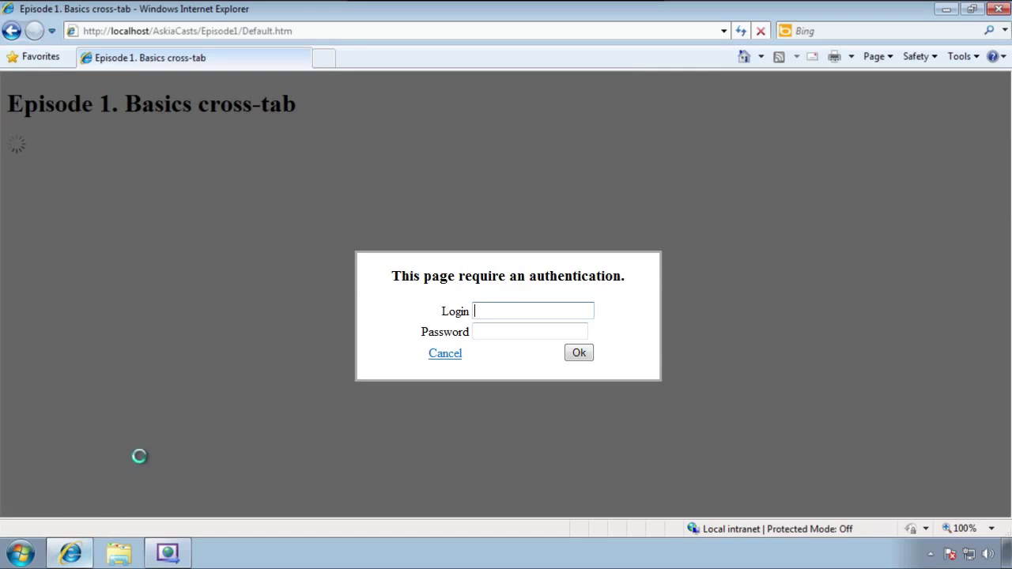
pyautogui.click(488, 310)
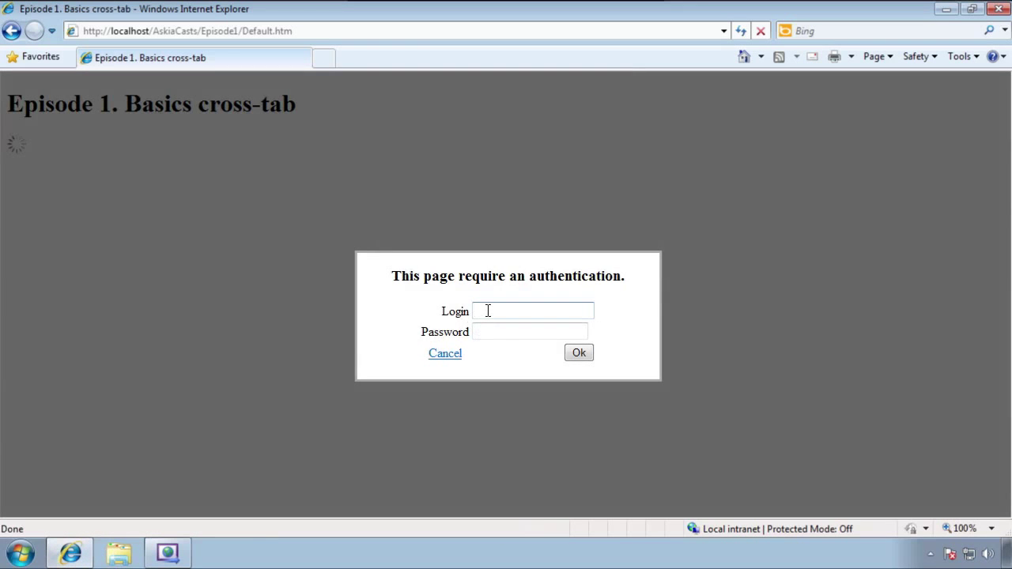
pyautogui.write('mamadou')
pyautogui.press('Tab')
pyautogui.write('******')
pyautogui.press('Return')
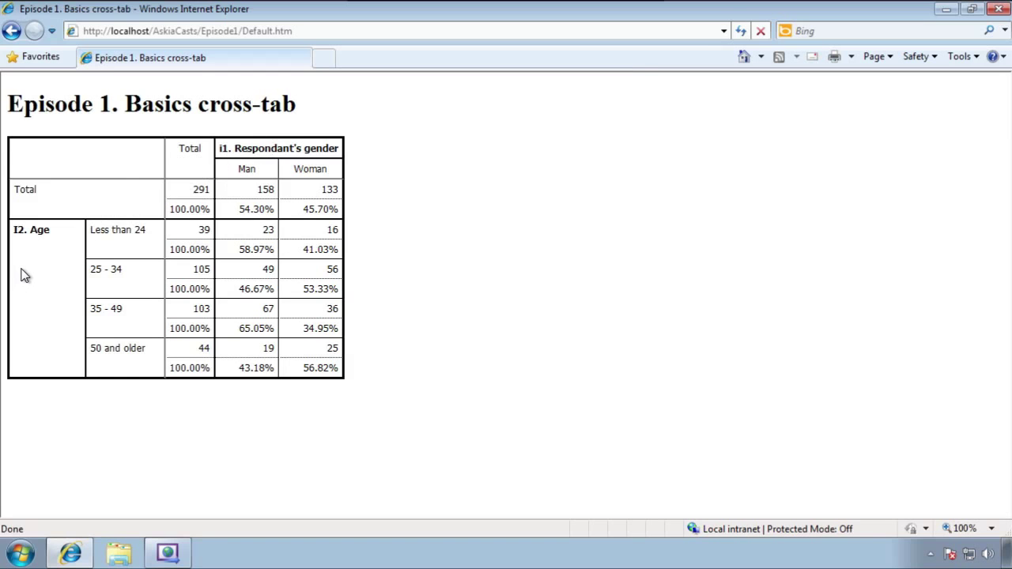
pyautogui.press('F5')
pyautogui.click(188, 548)
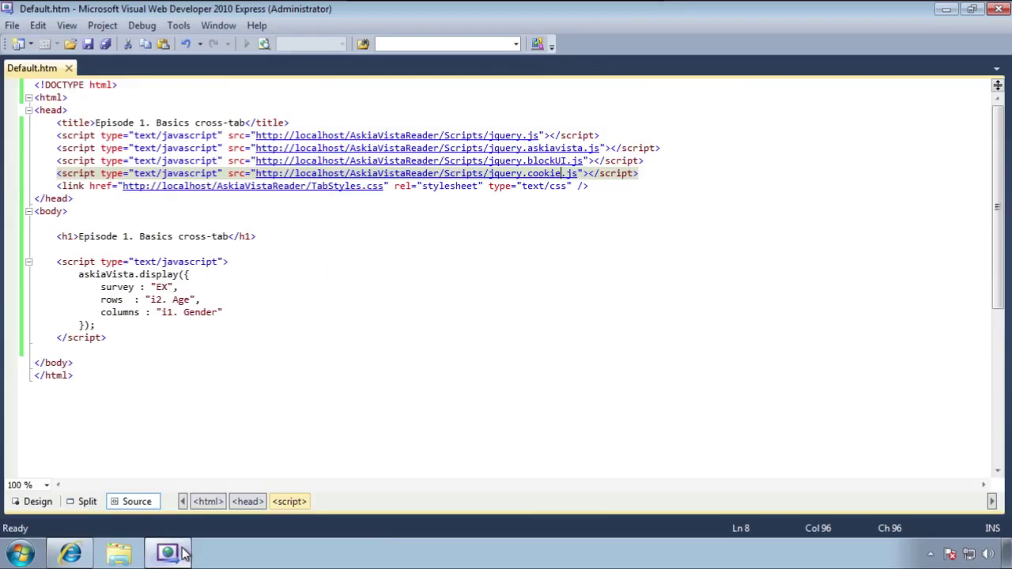
# Move 'i1. Gender' from columns onto a new edges line
pyautogui.click(247, 312)
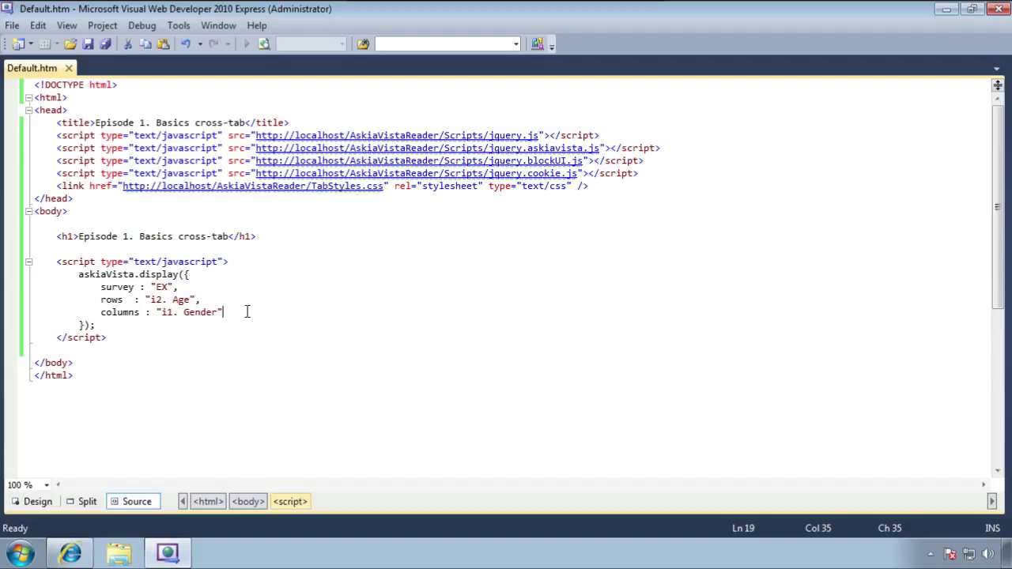
pyautogui.hotkey('shift', 'Left')
pyautogui.hotkey('shift', 'Left')
pyautogui.hotkey('shift', 'Left')
pyautogui.hotkey('shift', 'Left')
pyautogui.hotkey('shift', 'Left')
pyautogui.hotkey('shift', 'Left')
pyautogui.hotkey('shift', 'Left')
pyautogui.hotkey('shift', 'Left')
pyautogui.hotkey('shift', 'Left')
pyautogui.hotkey('shift', 'Left')
pyautogui.hotkey('shift', 'Left')
pyautogui.hotkey('shift', 'Left')
pyautogui.press('Delete')
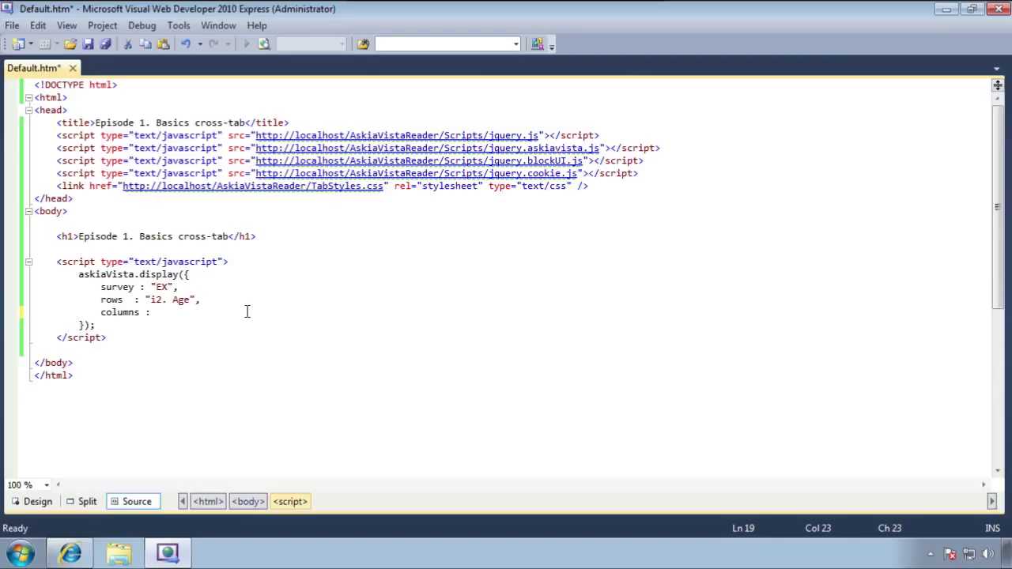
pyautogui.press('Return')
pyautogui.write('edges')
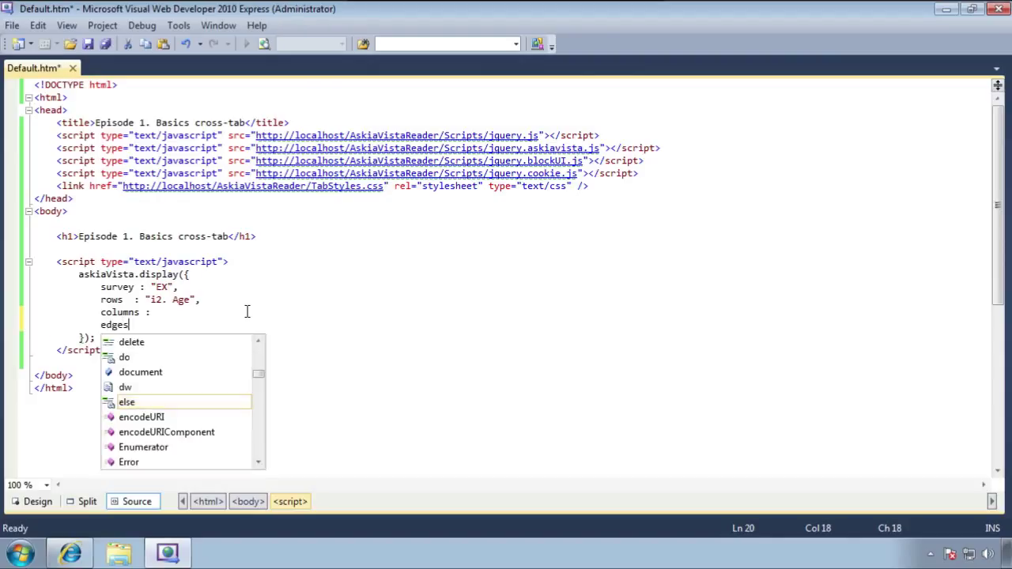
pyautogui.write(' : "')
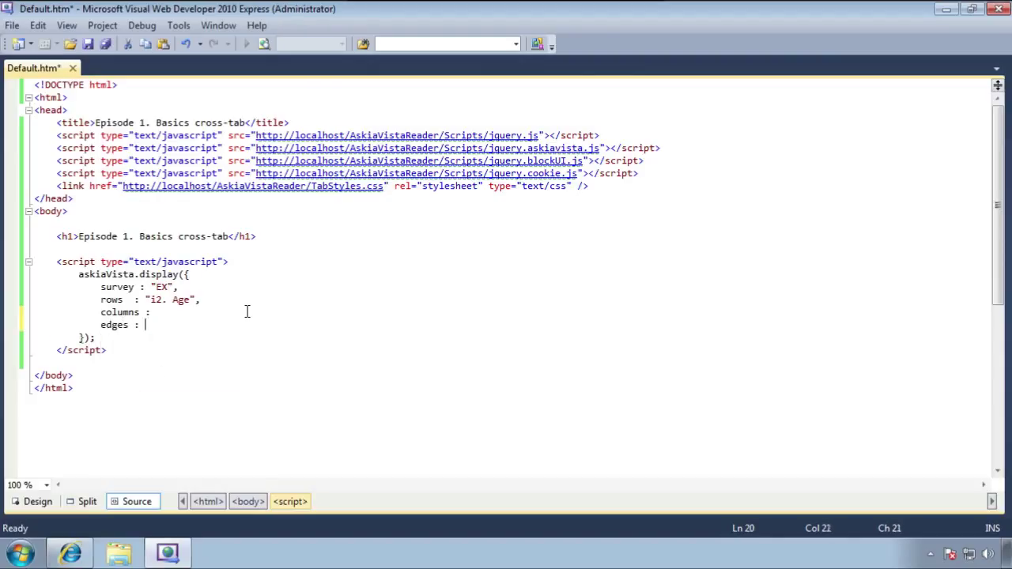
pyautogui.hotkey('ctrl', 'v')
# Move 'i2. Age' out of rows and make it the columns value
pyautogui.press('Up')
pyautogui.press('Up')
pyautogui.press('Left')
pyautogui.press('Left')
pyautogui.hotkey('ctrl', 'shift', 'Left')
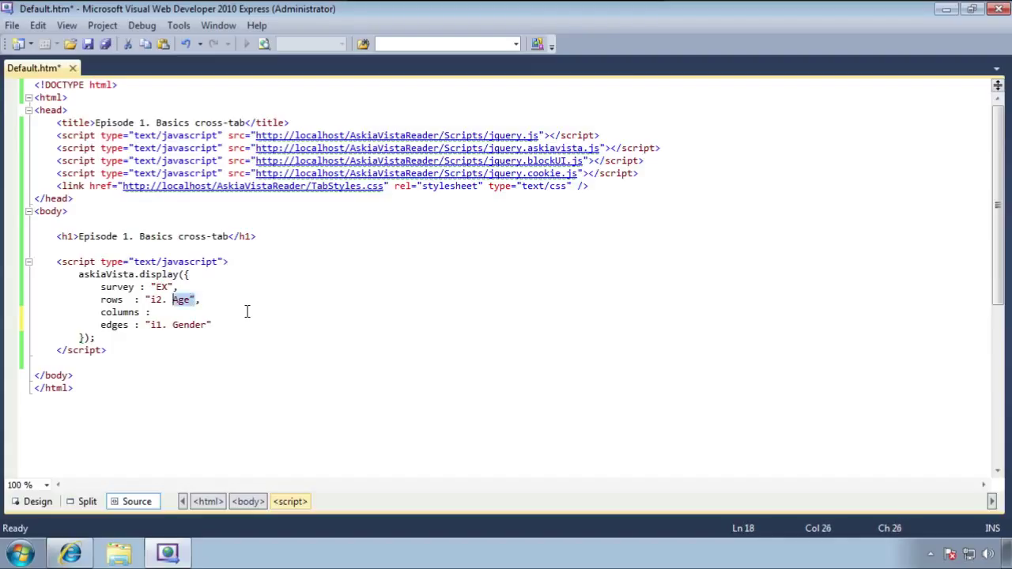
pyautogui.hotkey('ctrl', 'shift', 'Left')
pyautogui.hotkey('shift', 'Left')
pyautogui.hotkey('ctrl', 'c')
pyautogui.press('BackSpace')
pyautogui.click(247, 312)
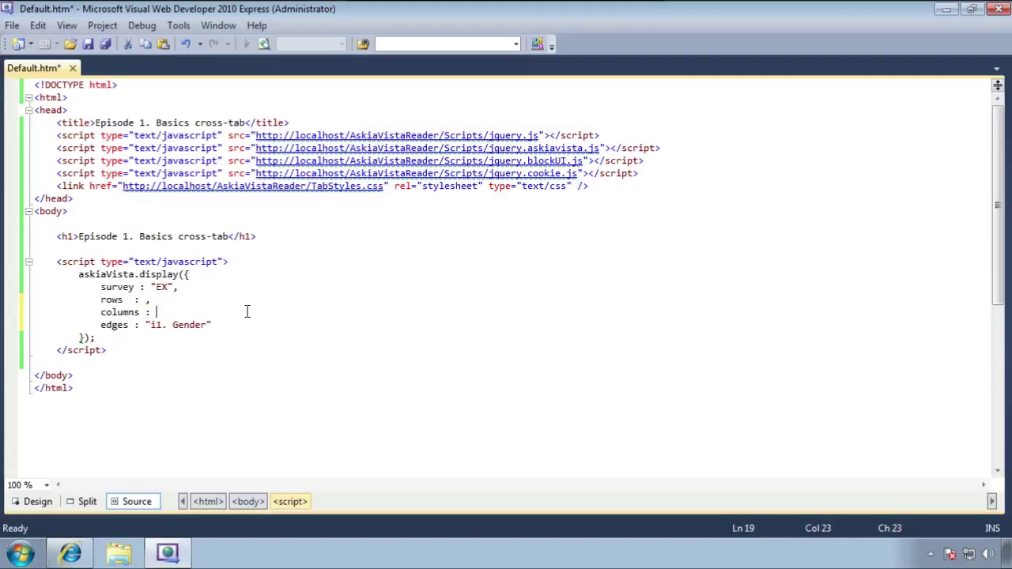
pyautogui.hotkey('ctrl', 'v')
# Set rows to 'i3. Profession', add the missing comma after columns, and save Default.htm
pyautogui.write('""')
pyautogui.write('i3. ')
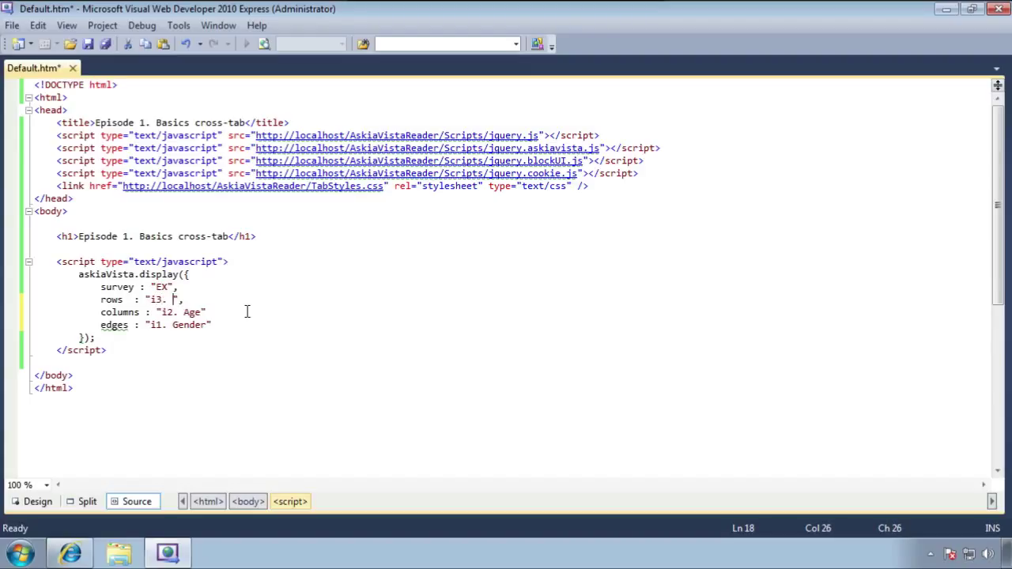
pyautogui.write('Prof')
pyautogui.press('BackSpace')
pyautogui.press('BackSpace')
pyautogui.write('ession')
pyautogui.hotkey('ctrl', 's')
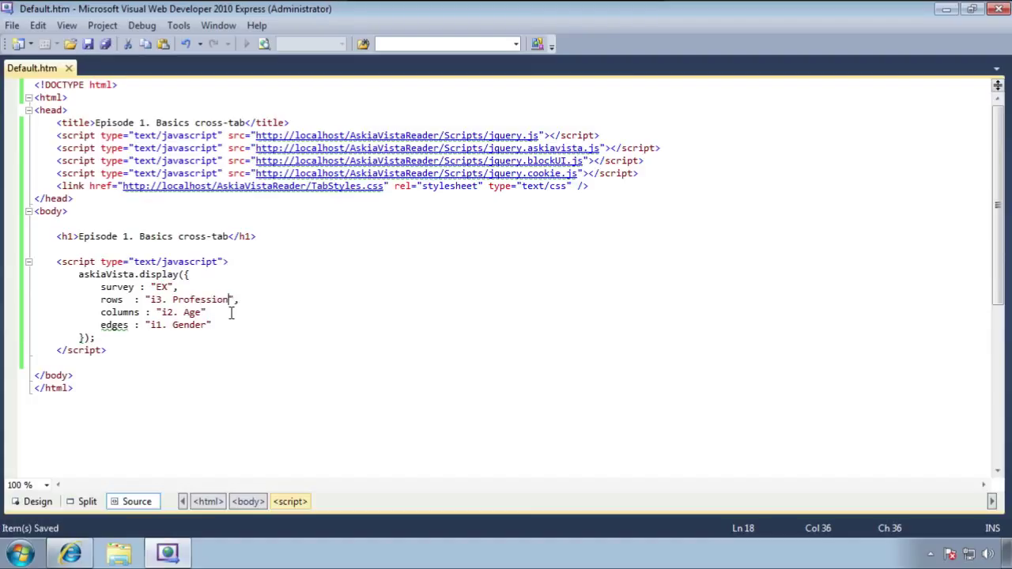
pyautogui.click(231, 313)
pyautogui.write(',')
pyautogui.hotkey('ctrl', 's')
# Refresh Default.htm in Internet Explorer to see the Profession-by-Age cross-tab split into Man and Woman
pyautogui.click(78, 555)
pyautogui.press('F5')
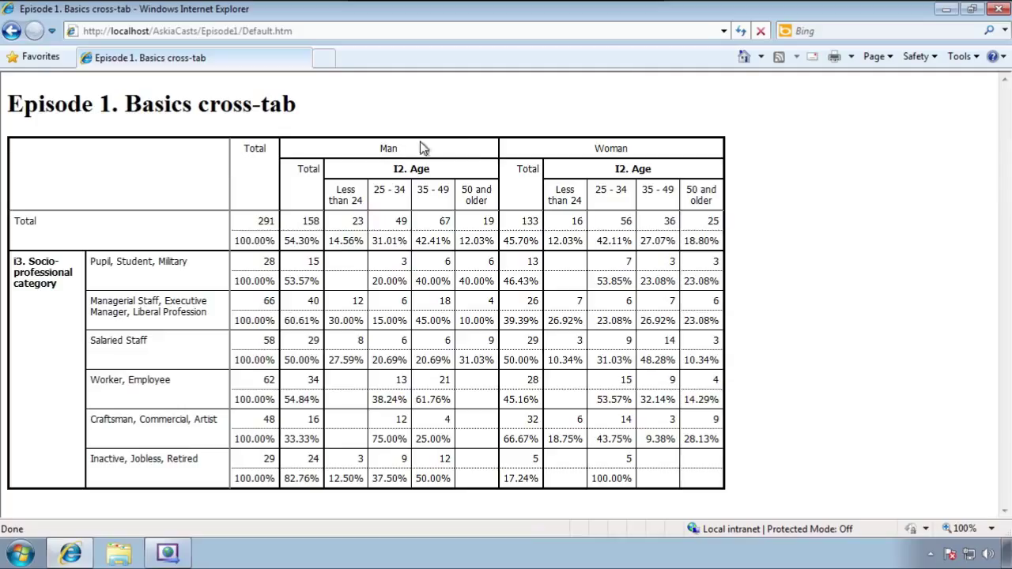
# Sign in to AskiaVista from its home page with the login name and password
pyautogui.click(743, 56)
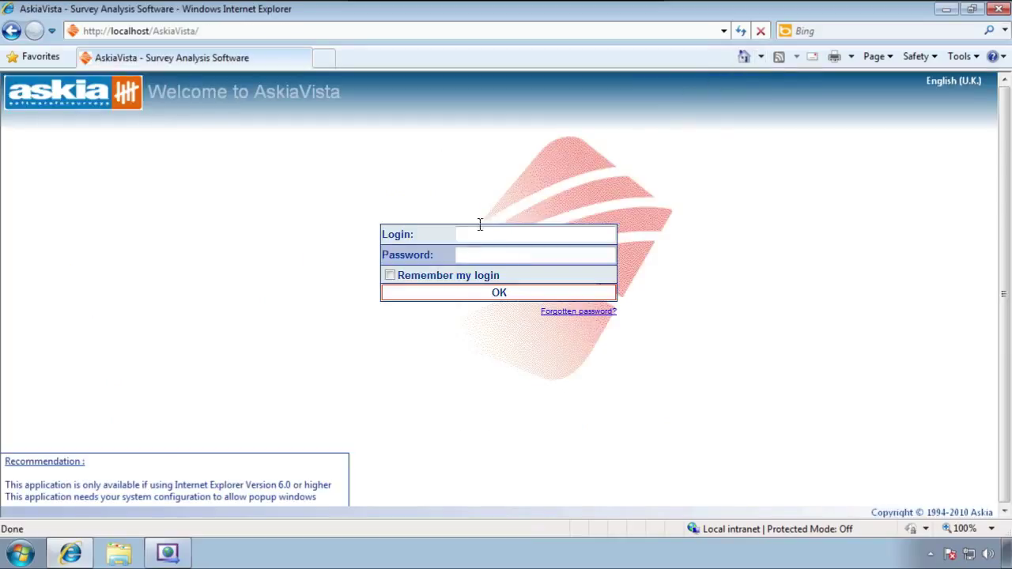
pyautogui.write('mamadou')
pyautogui.press('Tab')
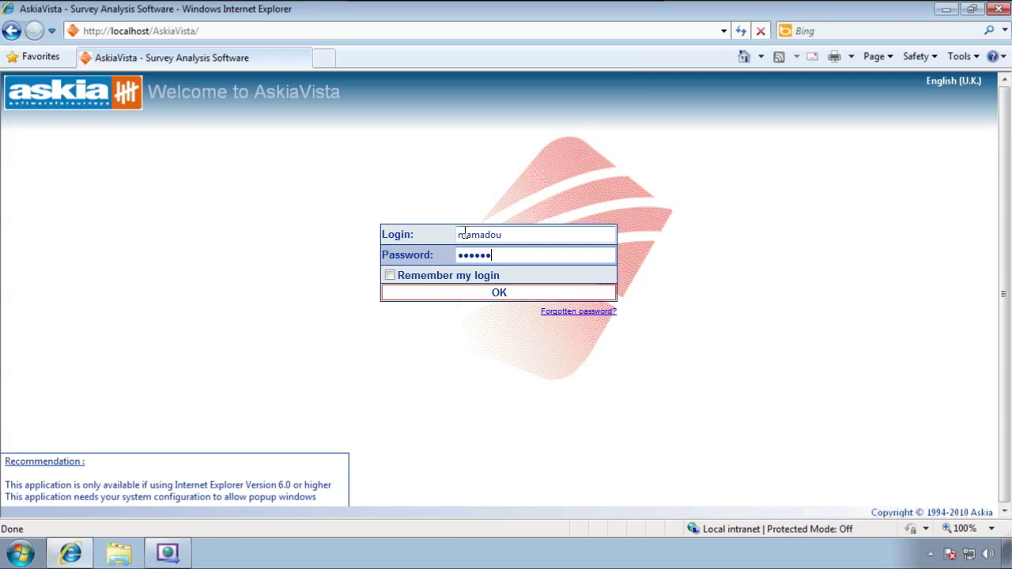
pyautogui.press('Return')
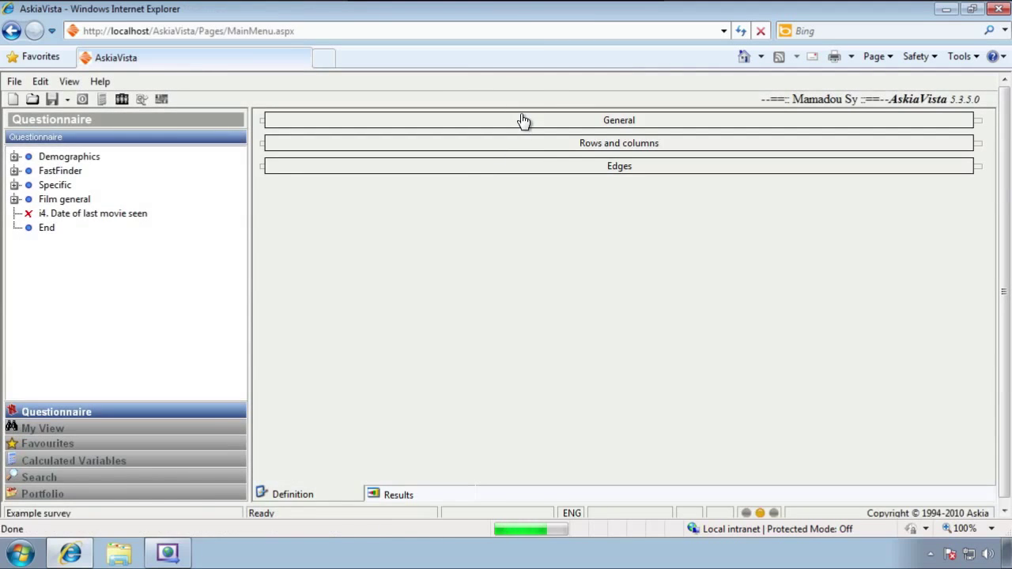
# Create and save a 'Break edges' settings set with one page per response in edge
pyautogui.click(524, 122)
pyautogui.click(720, 291)
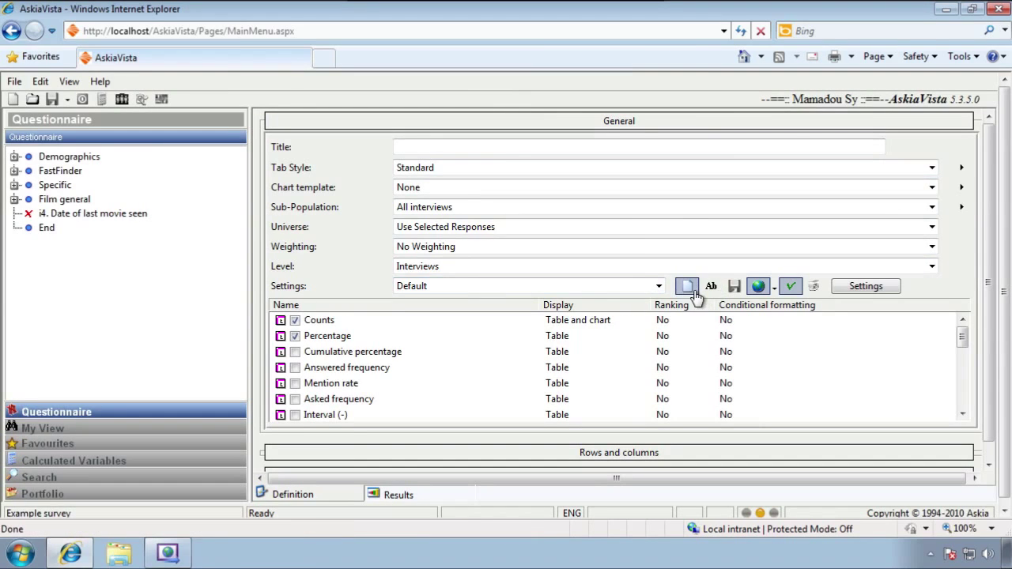
pyautogui.write('Br')
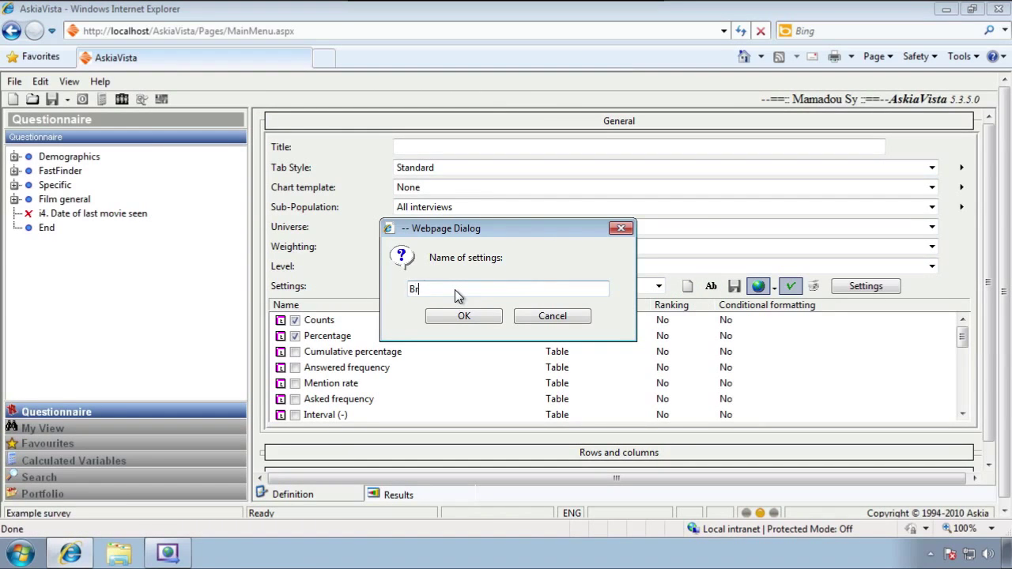
pyautogui.write('eak edges')
pyautogui.press('Return')
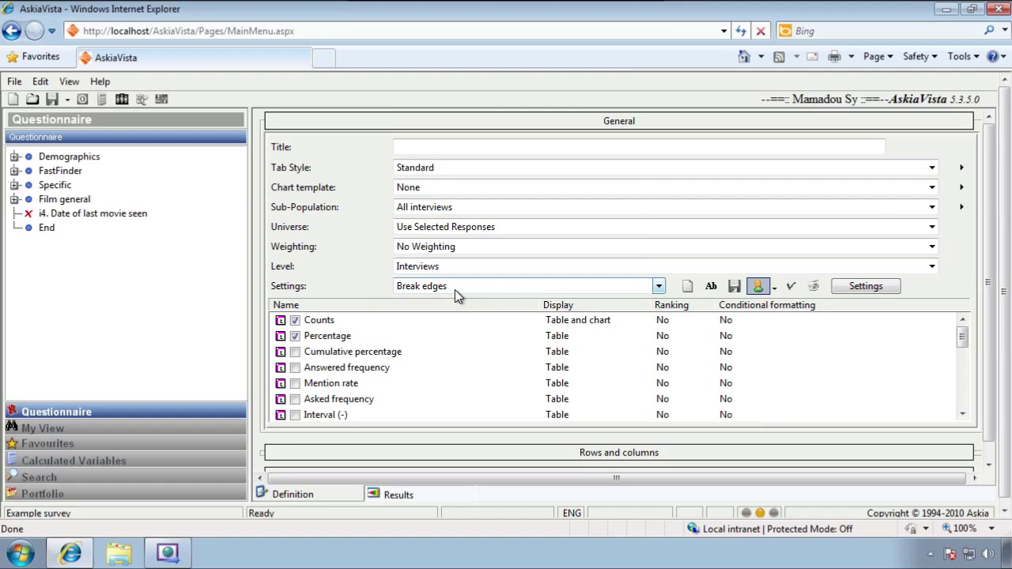
pyautogui.click(867, 288)
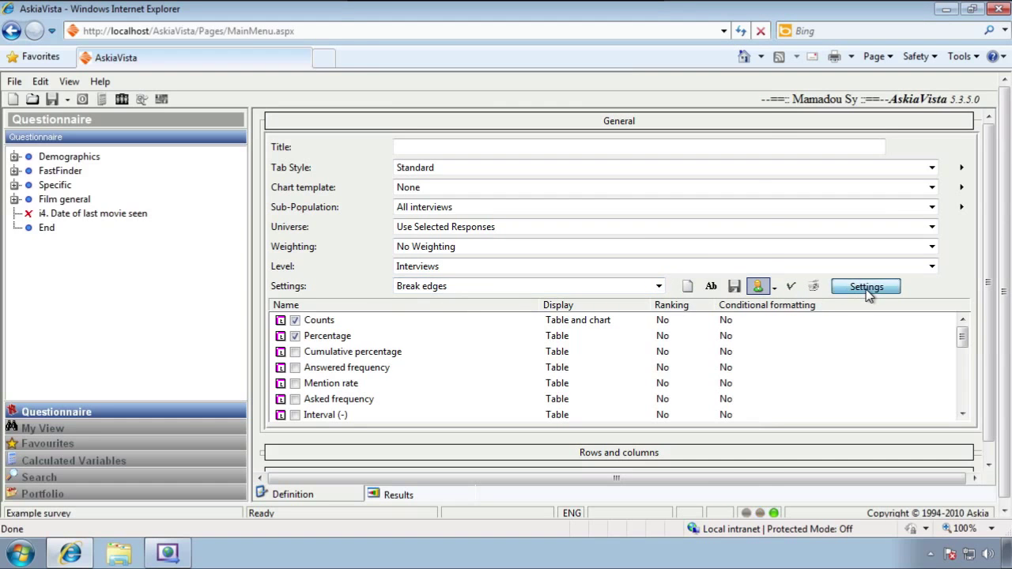
pyautogui.click(452, 38)
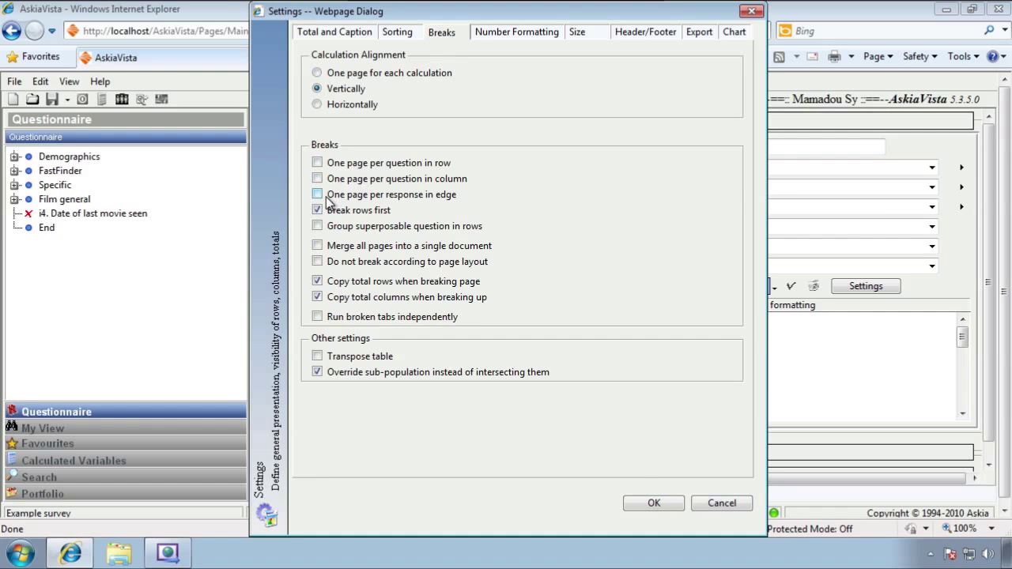
pyautogui.click(378, 200)
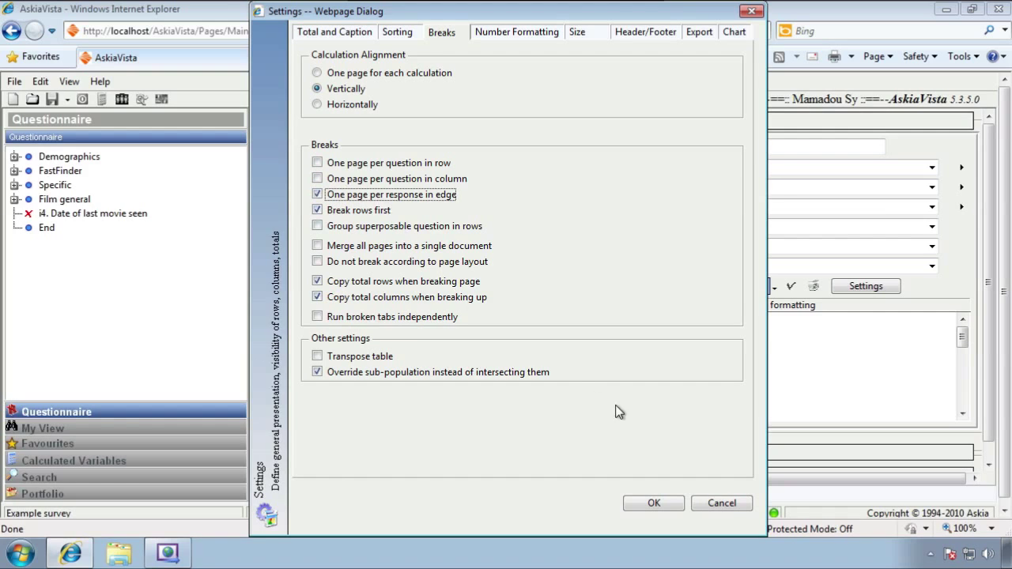
pyautogui.click(663, 503)
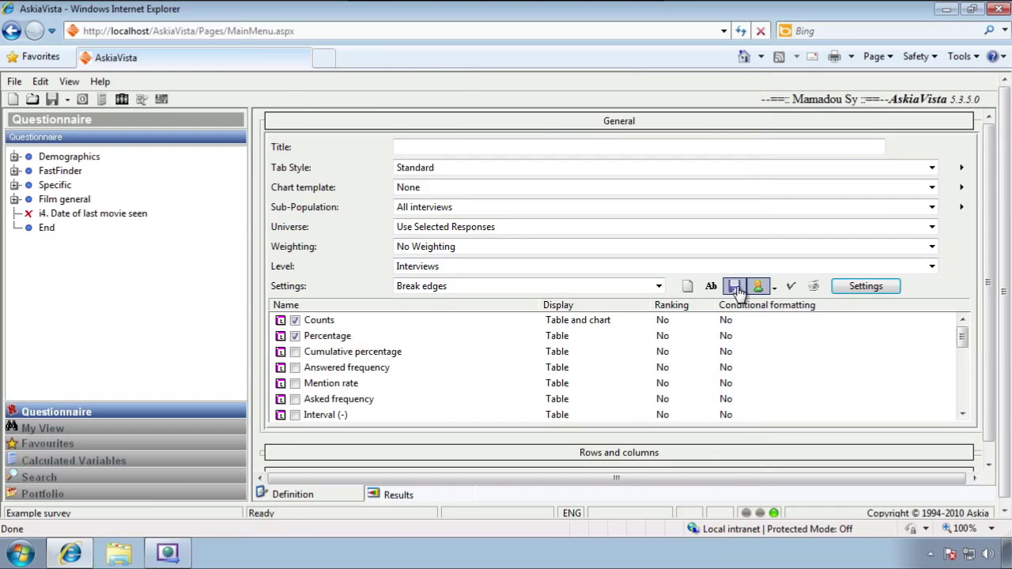
pyautogui.click(711, 286)
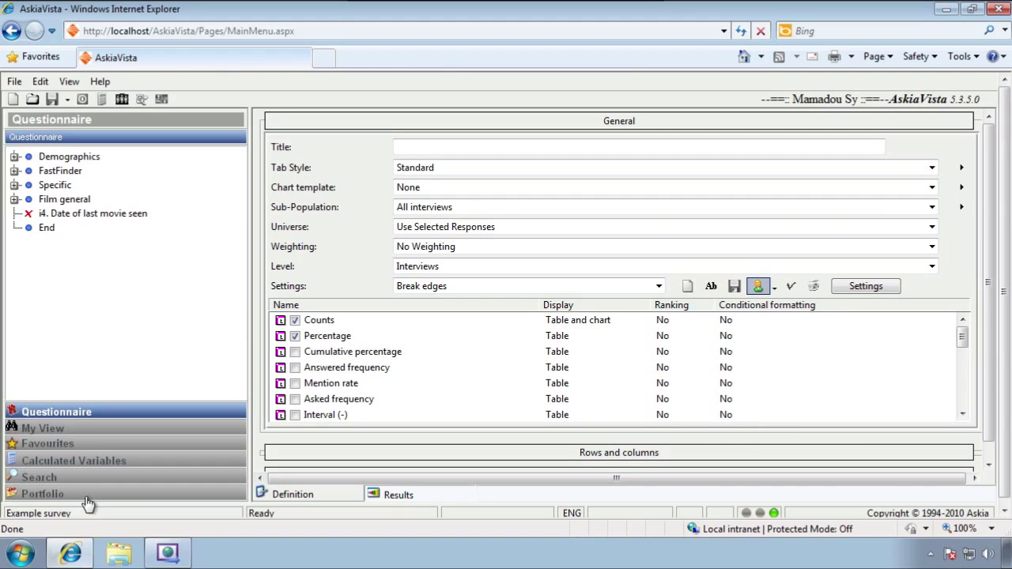
pyautogui.click(167, 552)
pyautogui.click(212, 325)
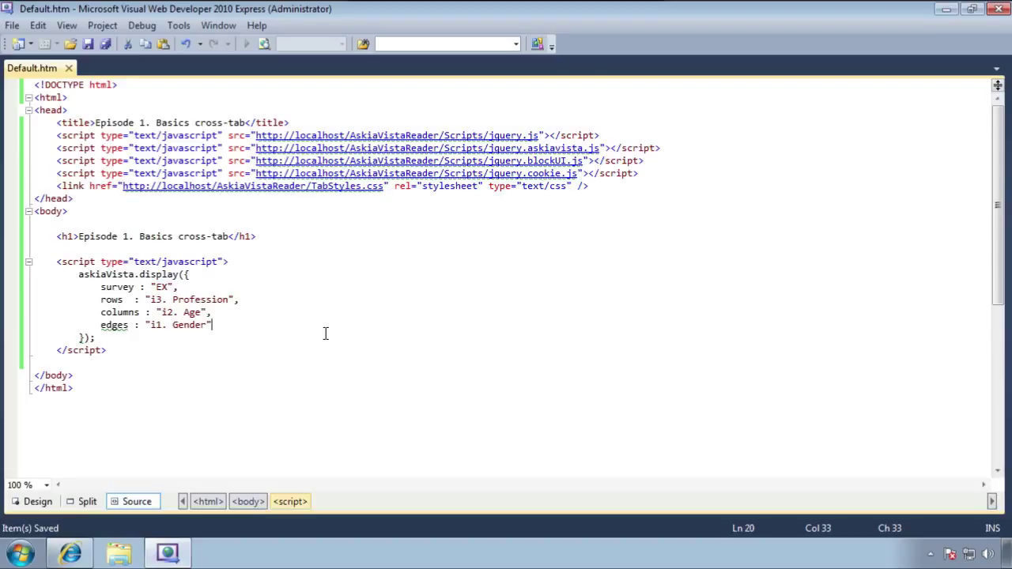
# Add settings : "Break edges" to the display call, save, and open a blank line above the script
pyautogui.write(',')
pyautogui.press('Return')
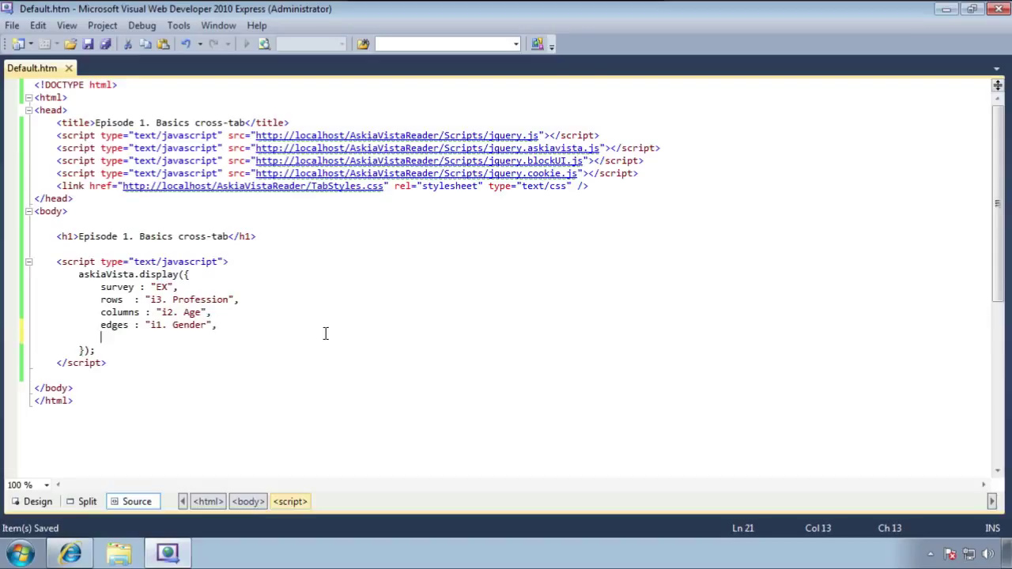
pyautogui.write('settings : ')
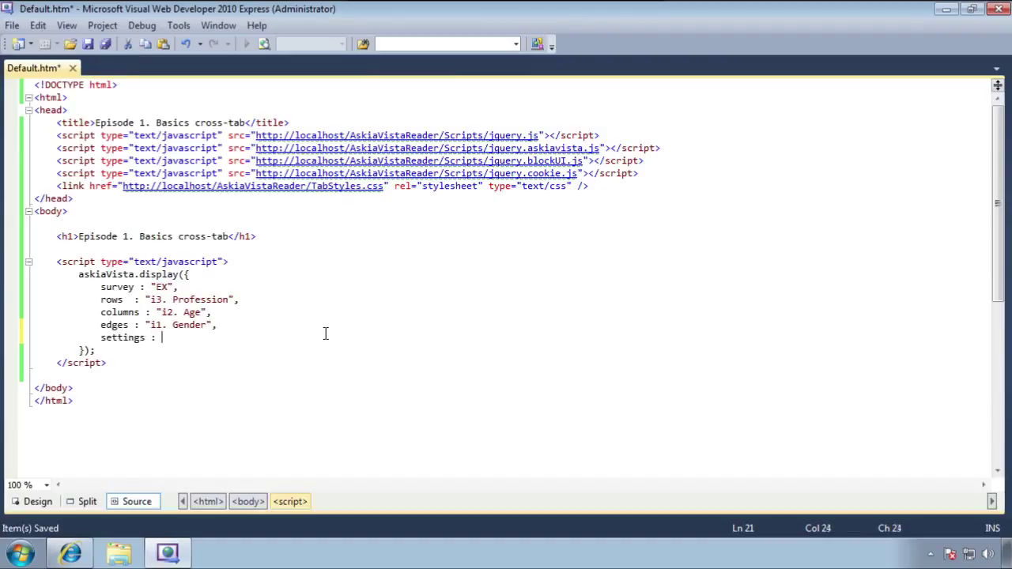
pyautogui.write('"Break edges')
pyautogui.hotkey('ctrl', 's')
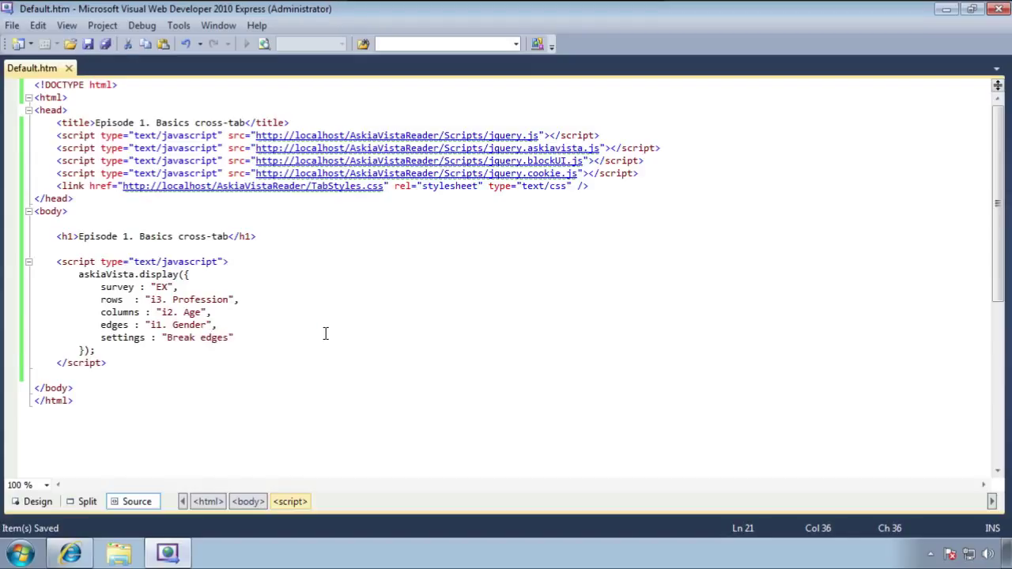
pyautogui.press('Down')
pyautogui.press('Down')
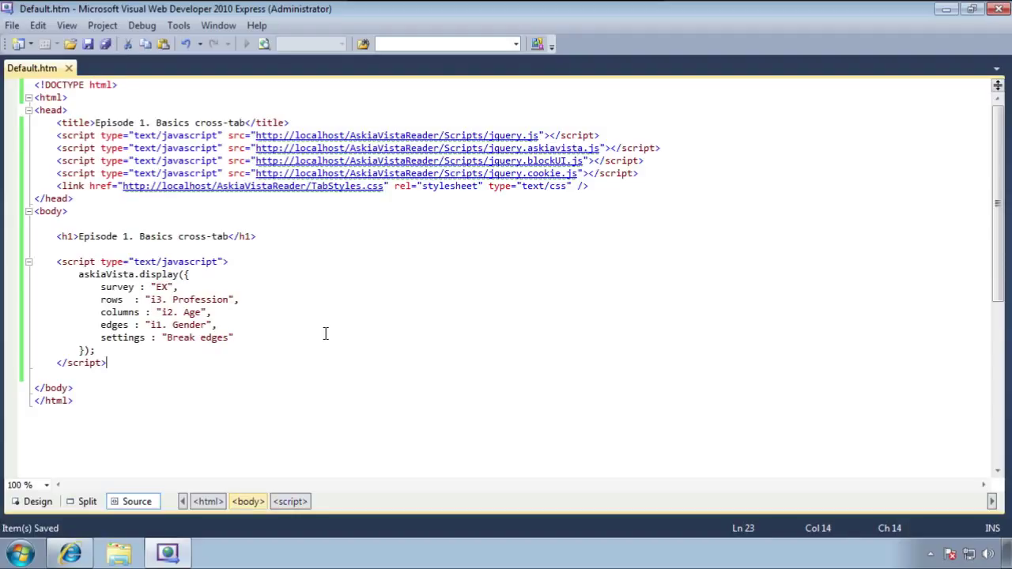
pyautogui.press('Up')
pyautogui.press('Up')
pyautogui.press('Up')
pyautogui.press('Up')
pyautogui.press('Up')
pyautogui.press('Up')
pyautogui.press('Up')
pyautogui.press('Up')
pyautogui.press('Up')
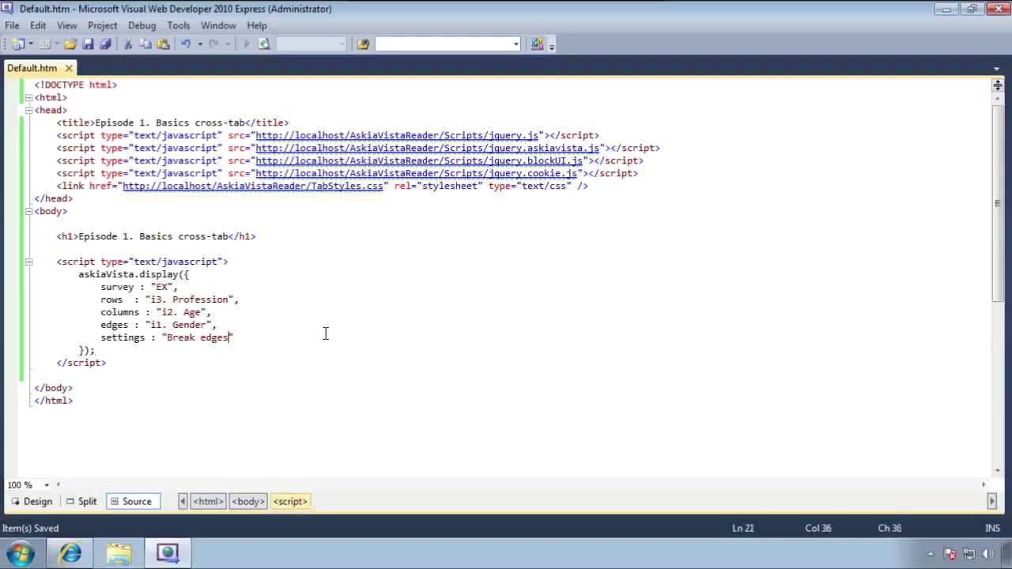
pyautogui.press('Return')
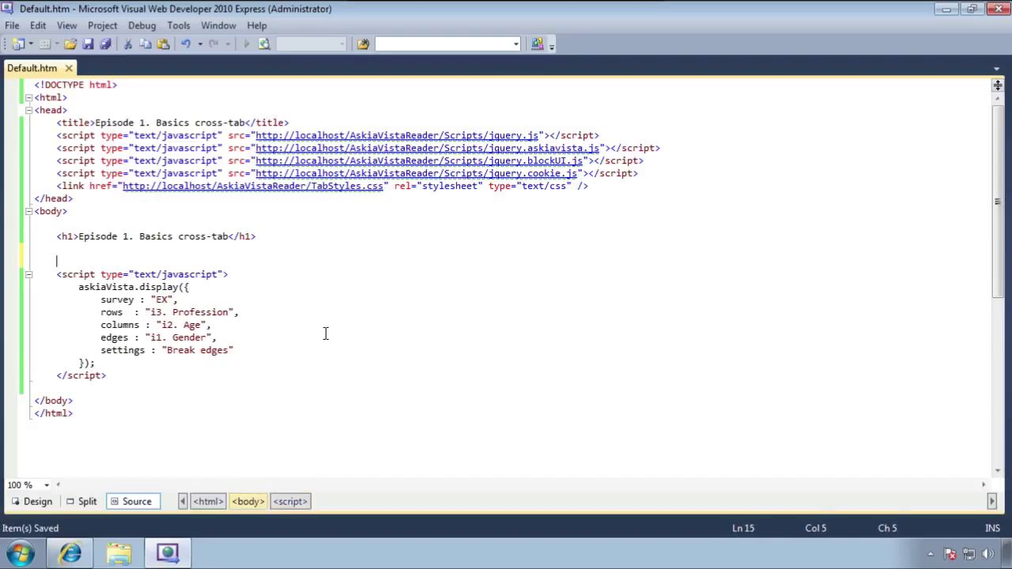
# Add an <h2>Man</h2> heading above the script block and save
pyautogui.write('<h2>')
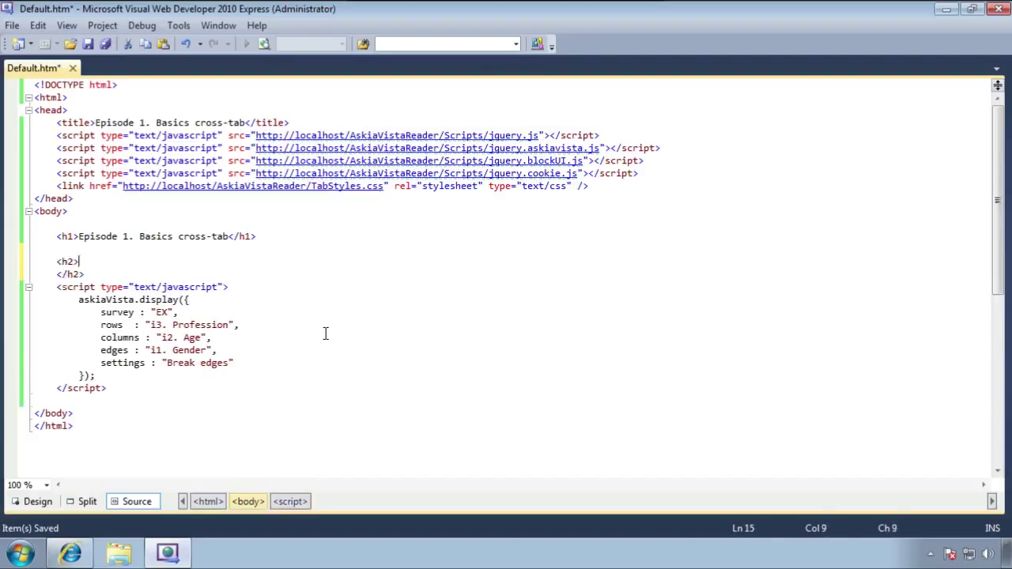
pyautogui.press('Delete')
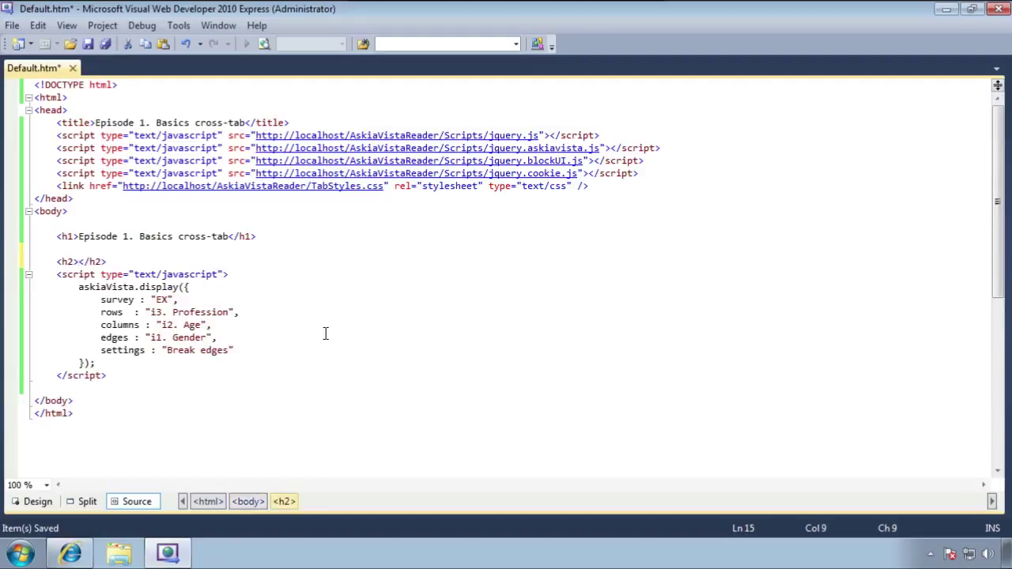
pyautogui.write('Man')
pyautogui.hotkey('ctrl', 's')
# Copy the Man heading with its script block and paste a duplicate below it
pyautogui.press('Down')
pyautogui.press('Down')
pyautogui.press('Down')
pyautogui.press('Down')
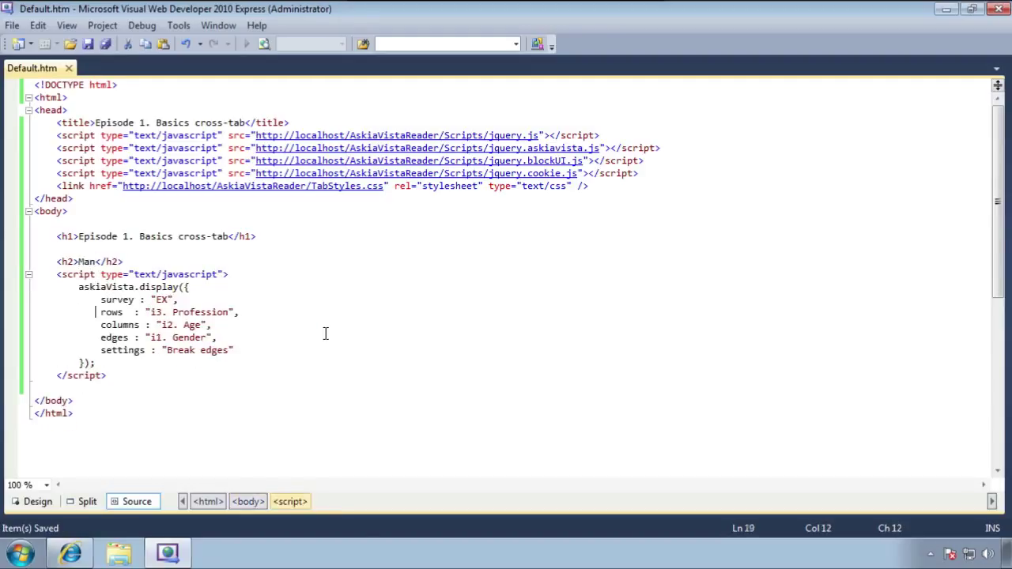
pyautogui.press('Down')
pyautogui.press('Down')
pyautogui.press('Down')
pyautogui.press('Down')
pyautogui.press('Down')
pyautogui.press('End')
pyautogui.hotkey('shift', 'Up')
pyautogui.hotkey('shift', 'Up')
pyautogui.hotkey('shift', 'Up')
pyautogui.hotkey('shift', 'Up')
pyautogui.hotkey('shift', 'Up')
pyautogui.hotkey('shift', 'Up')
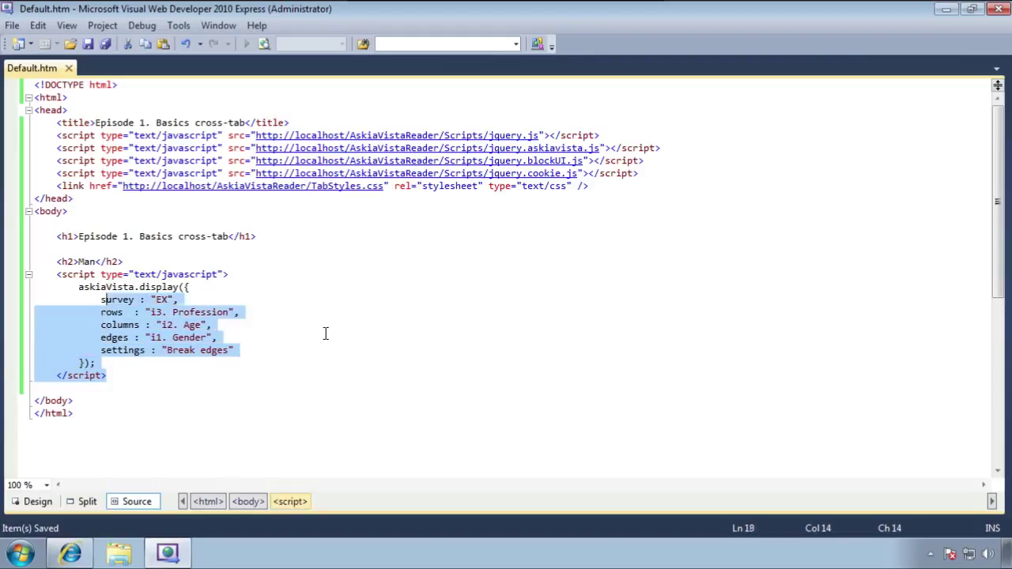
pyautogui.hotkey('shift', 'Up')
pyautogui.hotkey('shift', 'Up')
pyautogui.hotkey('shift', 'Up')
pyautogui.hotkey('shift', 'Home')
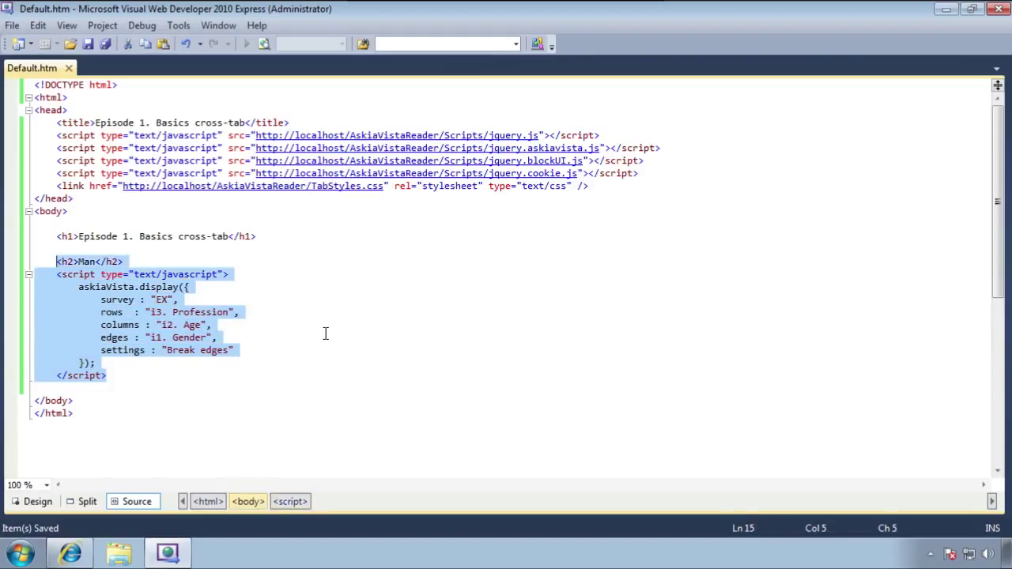
pyautogui.press('Right')
pyautogui.press('Return')
pyautogui.press('Return')
pyautogui.write('<h2>Man</h2>     <script type="text/javascript">         askiaVista.display({             survey: "EX",             rows: "i3. Profession",             columns: "i2. Age",             edges: "i1. Gender",             settings: "Break edges"         });     </script>')
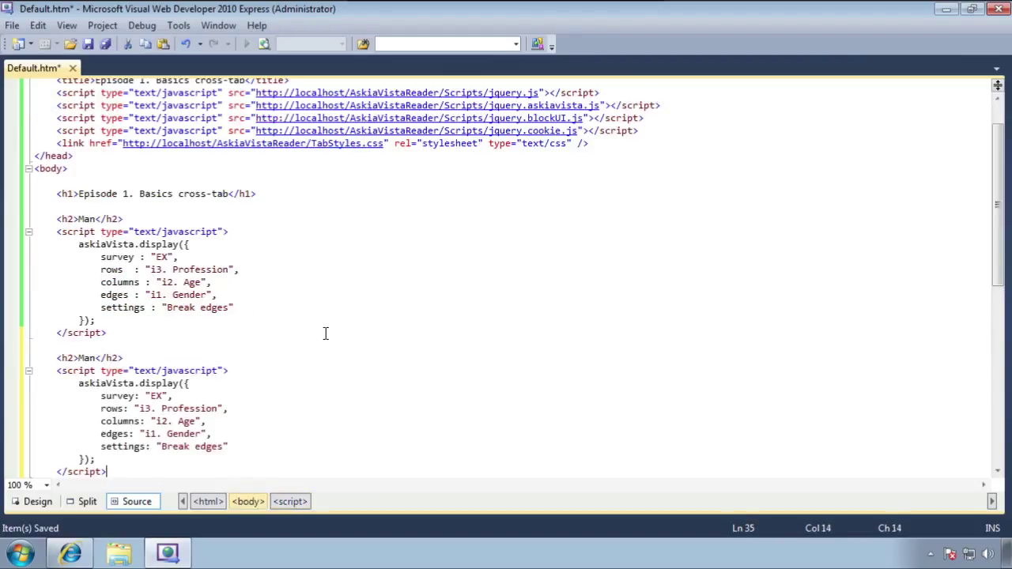
# Rename the copied heading to 'Woman' and add a comma after its settings line
pyautogui.press('Up')
pyautogui.press('Up')
pyautogui.press('Up')
pyautogui.press('Up')
pyautogui.press('Up')
pyautogui.press('Up')
pyautogui.press('Up')
pyautogui.press('Up')
pyautogui.press('Up')
pyautogui.press('Left')
pyautogui.press('Left')
pyautogui.press('Left')
pyautogui.press('Left')
pyautogui.press('Left')
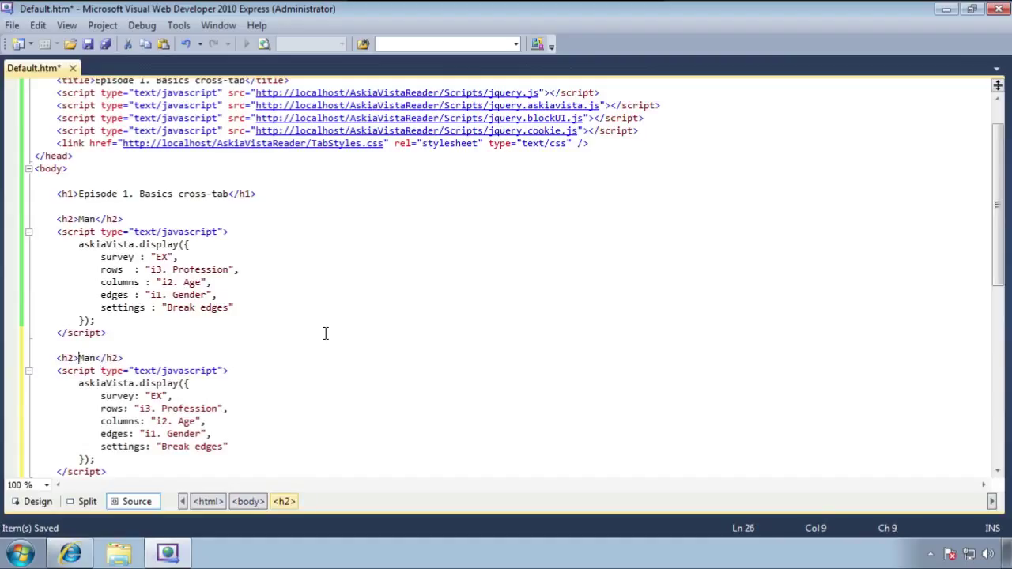
pyautogui.write('Wo')
pyautogui.press('Delete')
pyautogui.write('m')
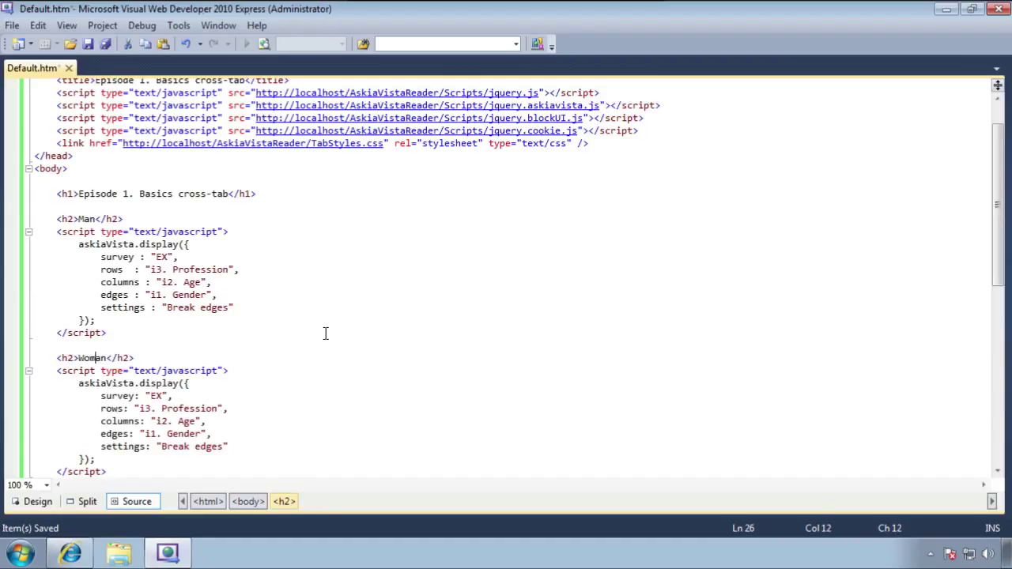
pyautogui.press('Down')
pyautogui.press('Down')
pyautogui.press('Down')
pyautogui.press('Down')
pyautogui.press('Down')
pyautogui.press('Down')
pyautogui.press('Down')
pyautogui.press('End')
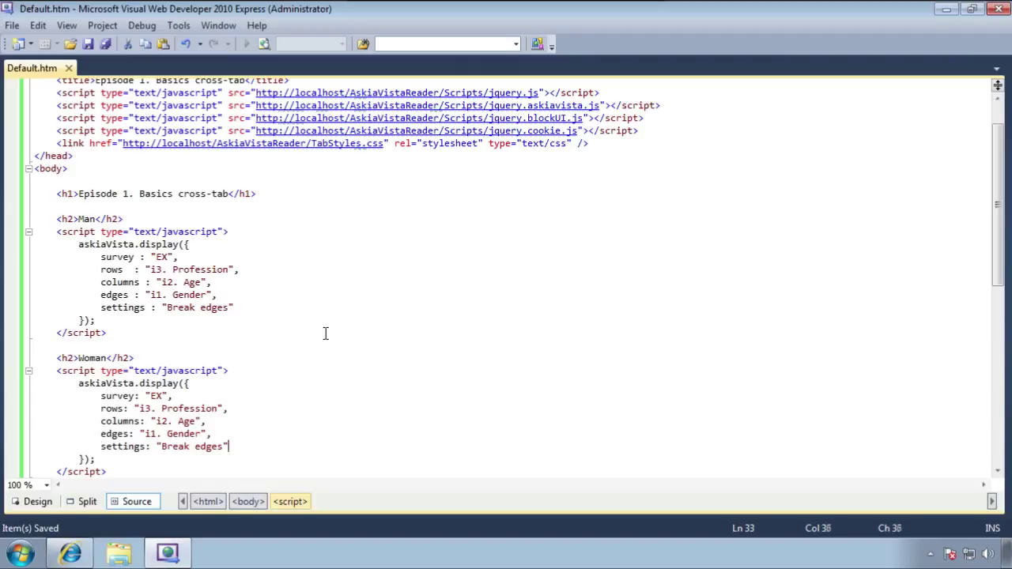
pyautogui.write(',')
pyautogui.press('Return')
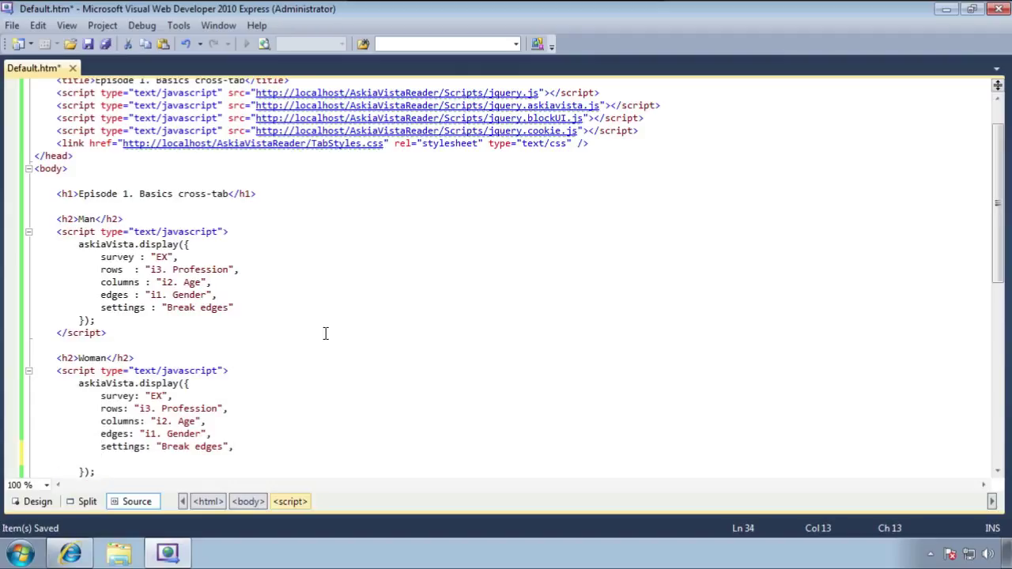
# Add page : 1 to the Woman block's askiaVista.display call and save Default.htm
pyautogui.write('page :"')
pyautogui.press('BackSpace')
pyautogui.press('BackSpace')
pyautogui.write(':')
pyautogui.write('0')
pyautogui.hotkey('shift', 'Left')
pyautogui.write('1')
pyautogui.press('Down')
pyautogui.press('Up')
pyautogui.click(84, 158)
pyautogui.hotkey('ctrl', 's')
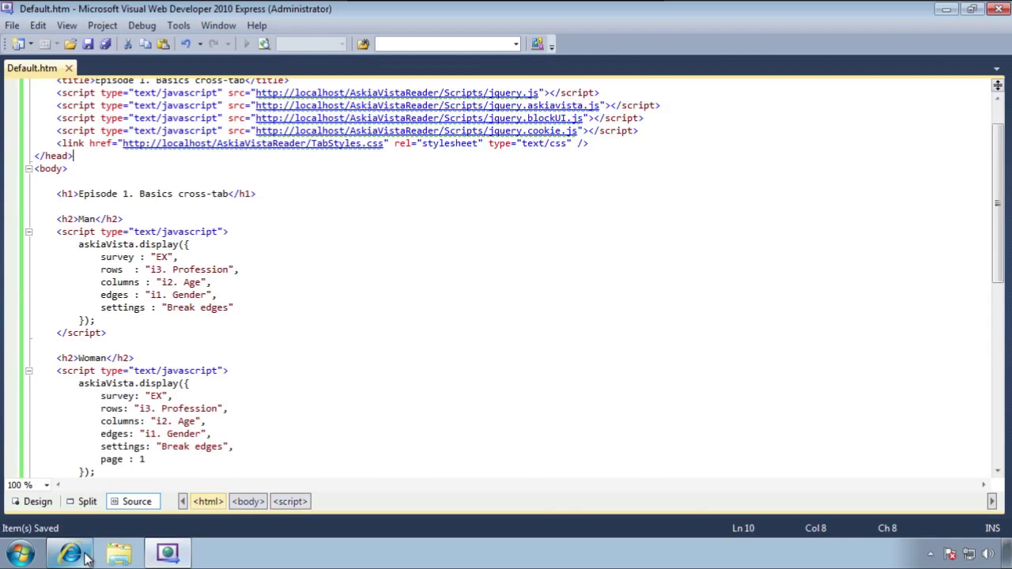
# In Internet Explorer, load localhost/AskiaCasts/Episode1/Default.htm from the address bar
pyautogui.click(85, 553)
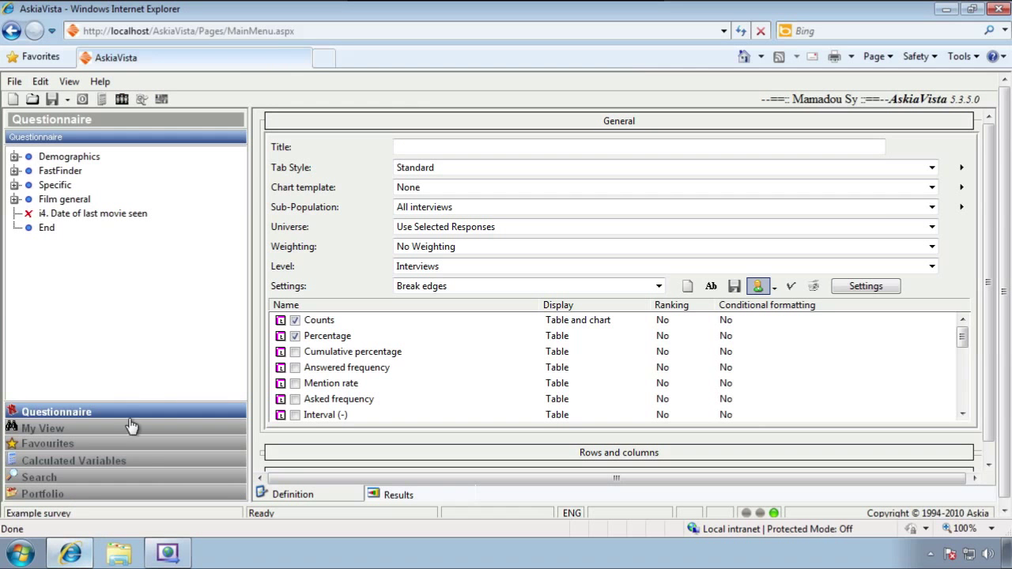
pyautogui.click(184, 30)
pyautogui.moveTo(175, 30); pyautogui.dragTo(452, 30)
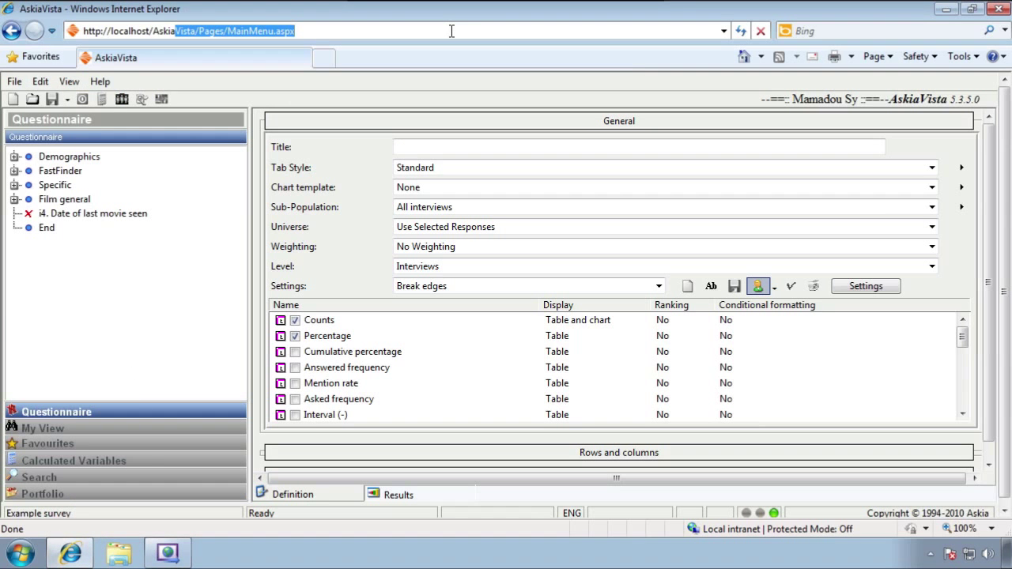
pyautogui.press('BackSpace')
pyautogui.press('Down')
pyautogui.press('Return')
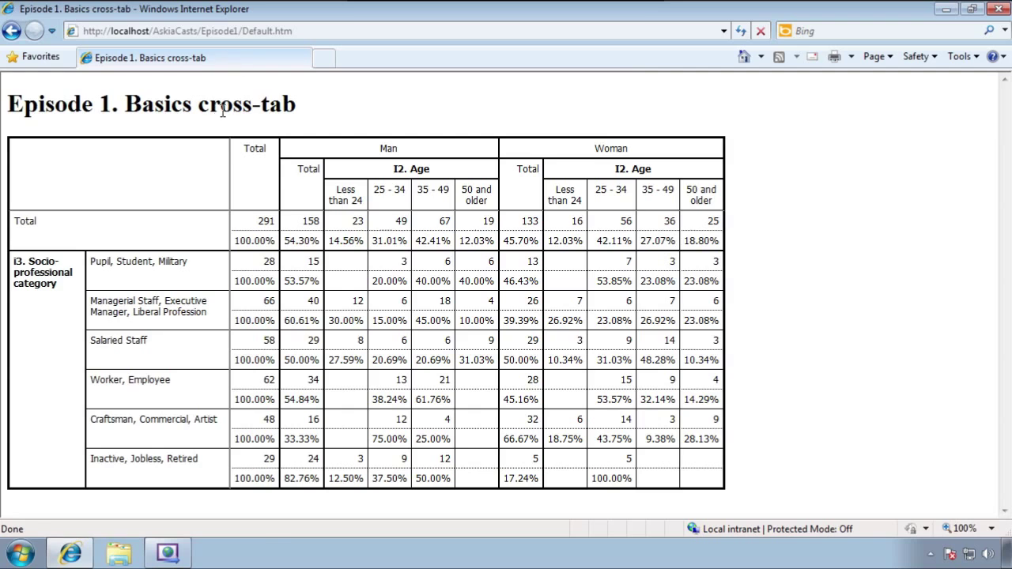
# Refresh the page and review the Man (Total 158) and Woman (Total 133) cross-tabs
pyautogui.press('F5')
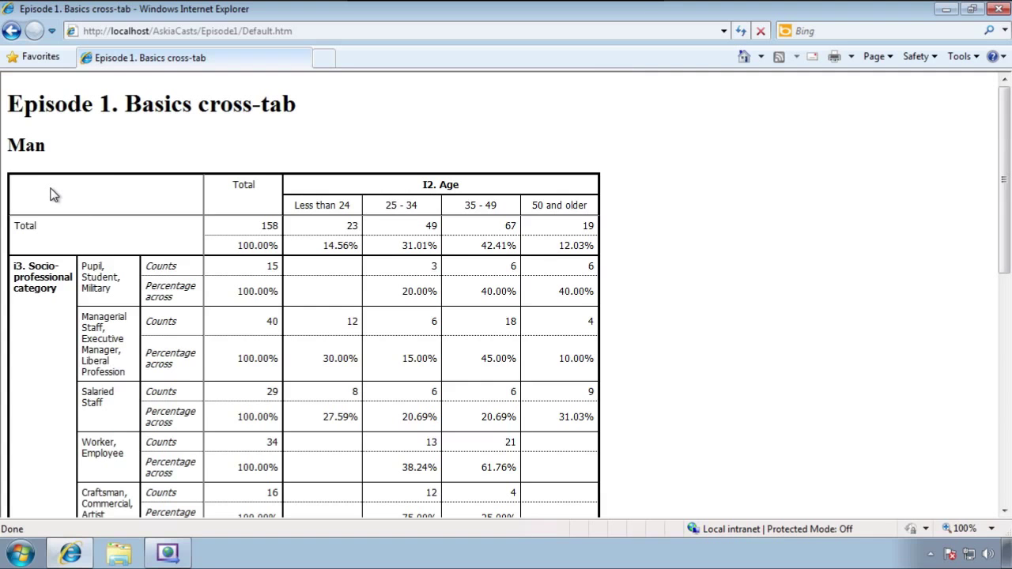
pyautogui.scroll(-5, 50, 194)
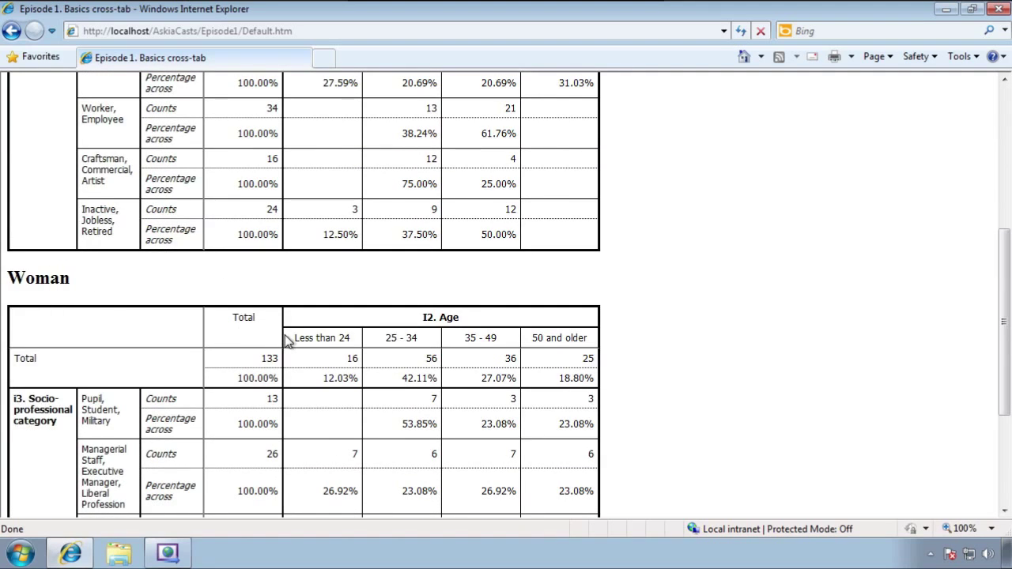
pyautogui.scroll(-3, 287, 340)
pyautogui.scroll(8, 285, 336)
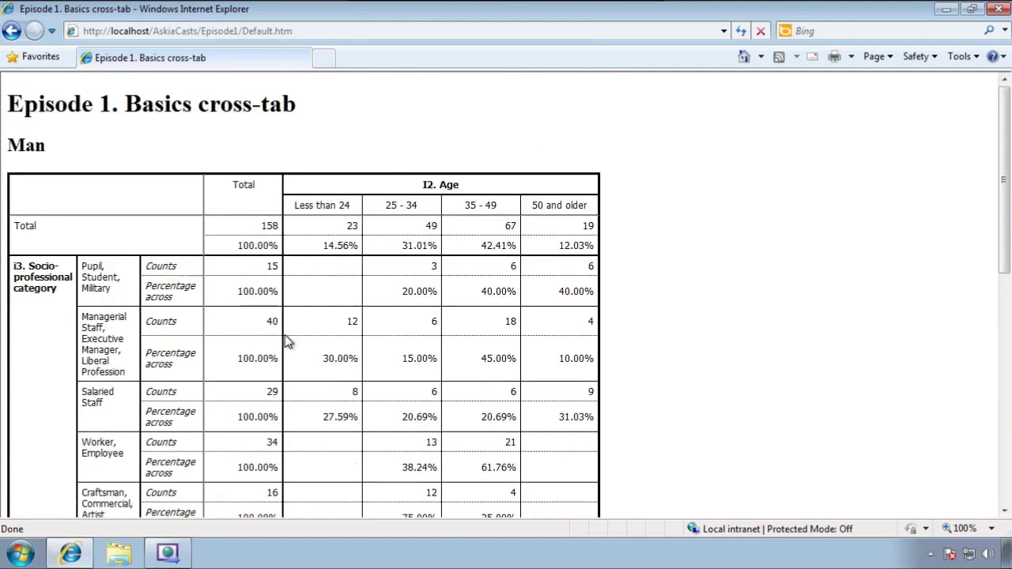